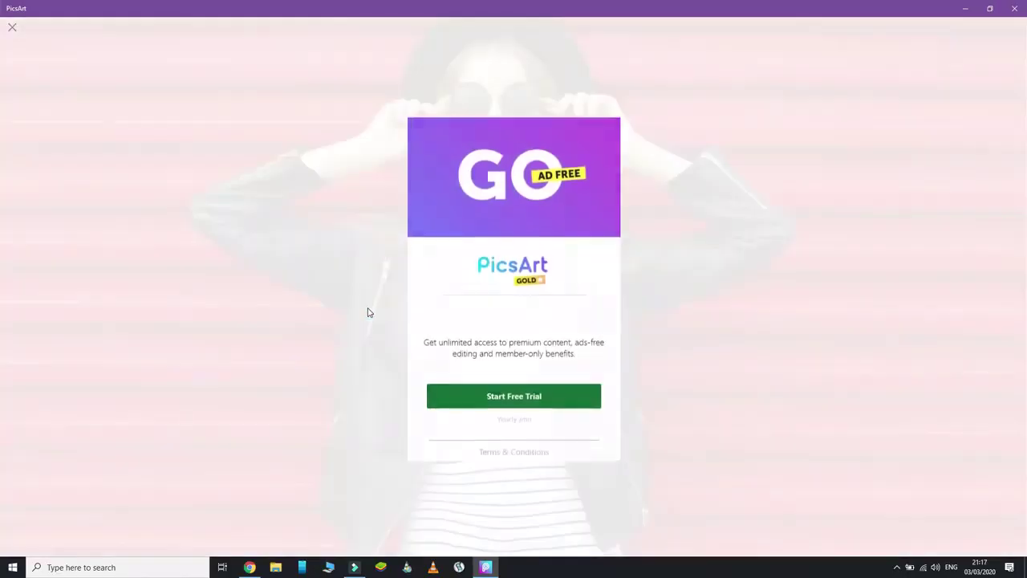
# Dismiss the subscription offer and add a solid triangle from Simple Shapes to the white canvas.
pyautogui.click(13, 30)
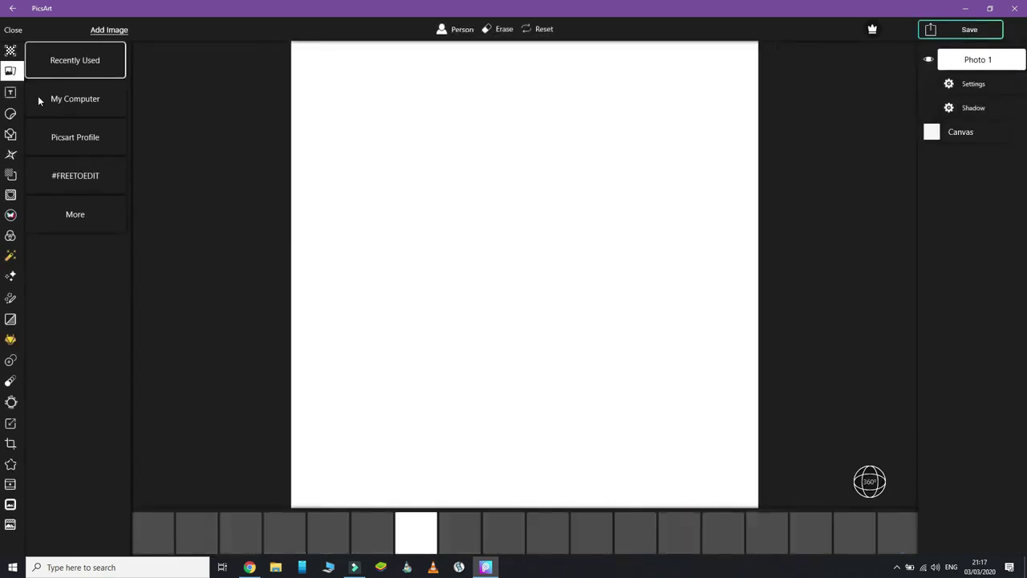
pyautogui.click(10, 134)
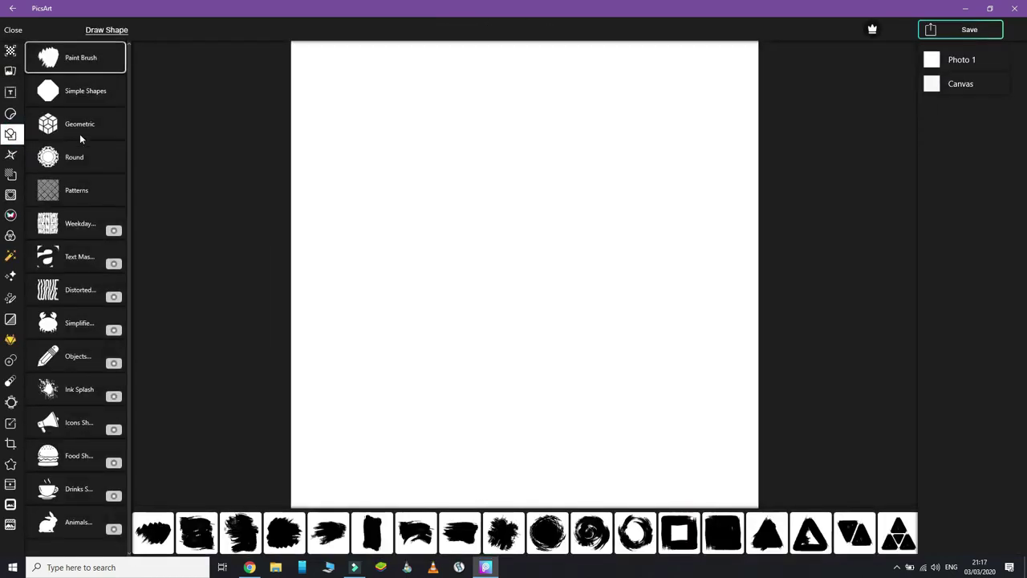
pyautogui.click(90, 98)
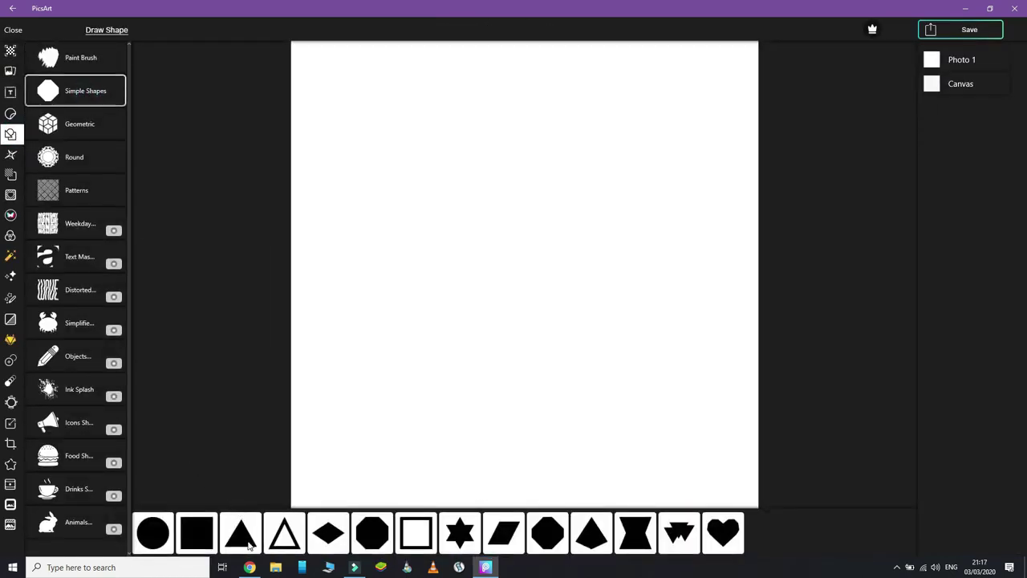
pyautogui.click(244, 539)
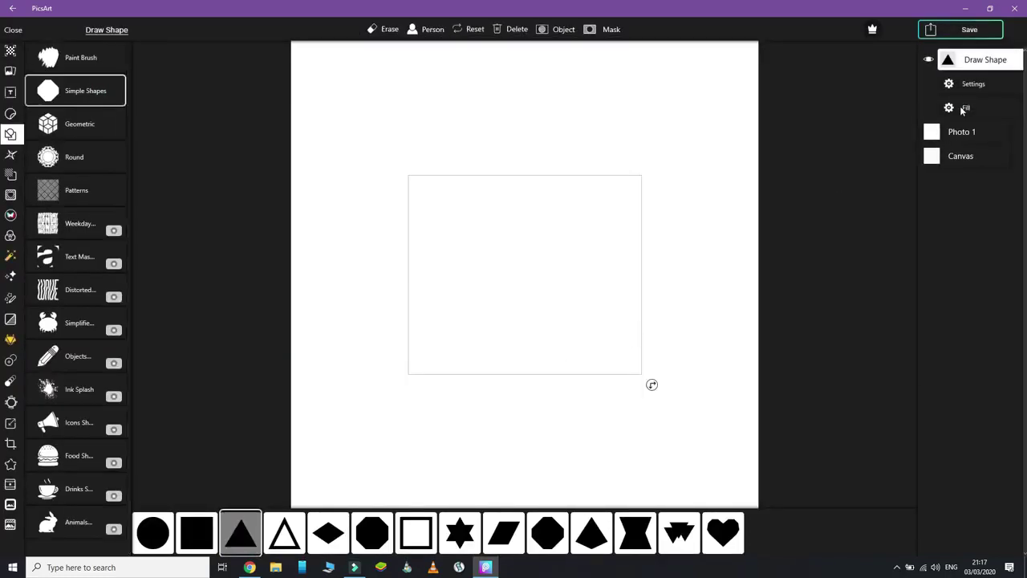
# Fill the triangle with black at 100 opacity and rotate it so its tip points straight down.
pyautogui.click(961, 111)
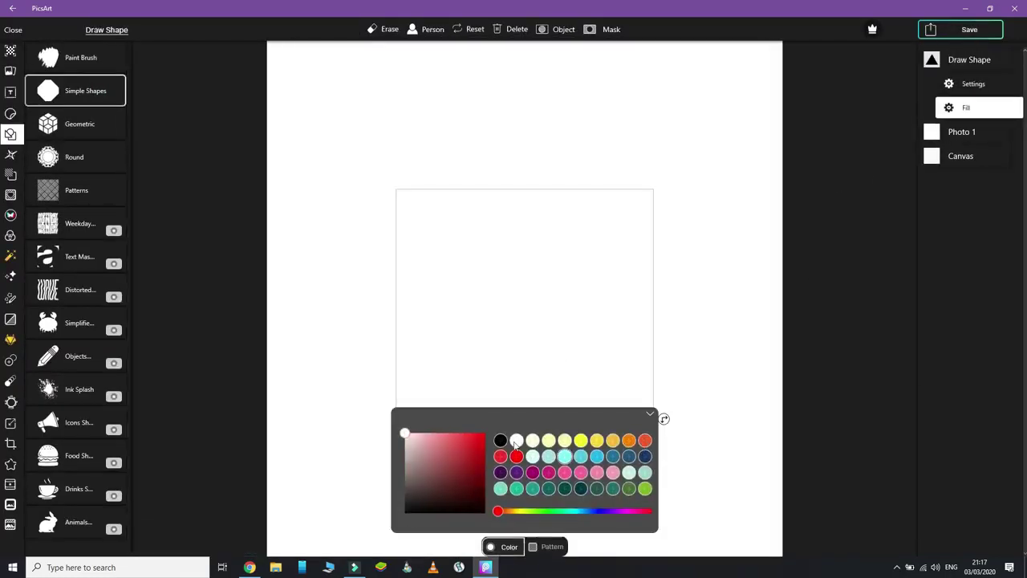
pyautogui.click(500, 440)
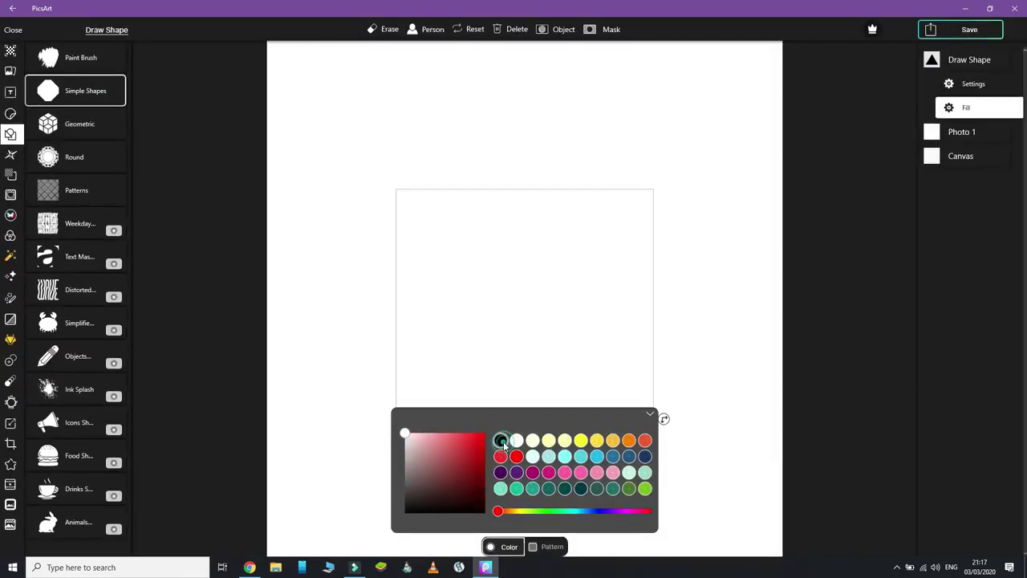
pyautogui.click(969, 83)
pyautogui.click(530, 495)
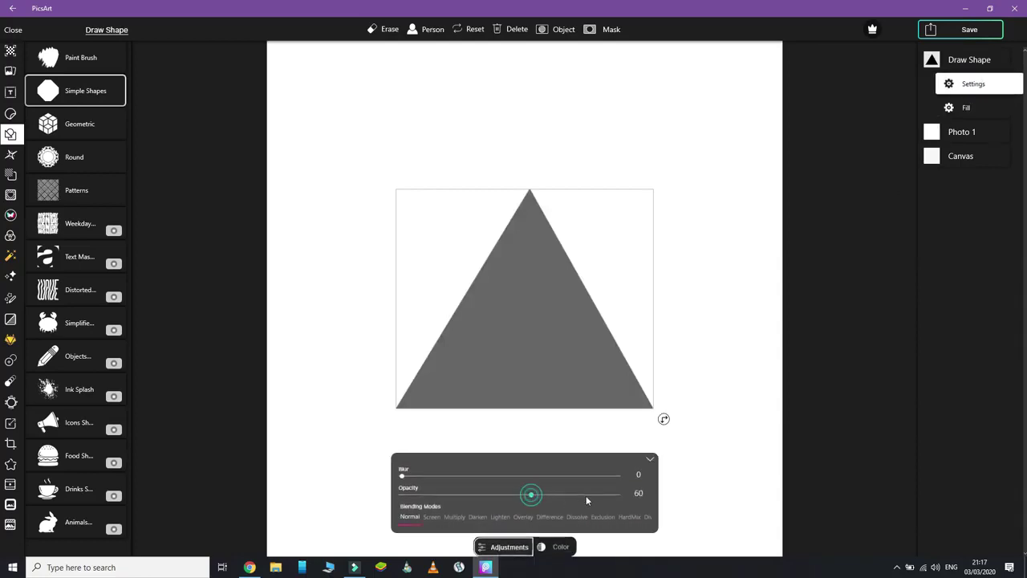
pyautogui.click(618, 495)
pyautogui.moveTo(663, 418); pyautogui.dragTo(659, 187)
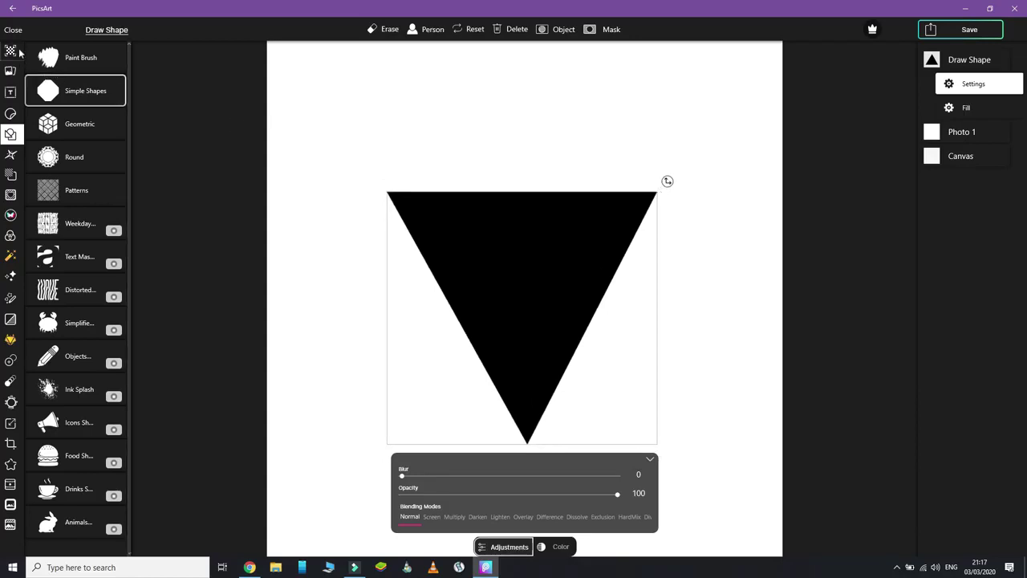
# Add the cut-out photo of the tattooed man, enlarge and centre it over the triangle, and save the composition.
pyautogui.click(7, 72)
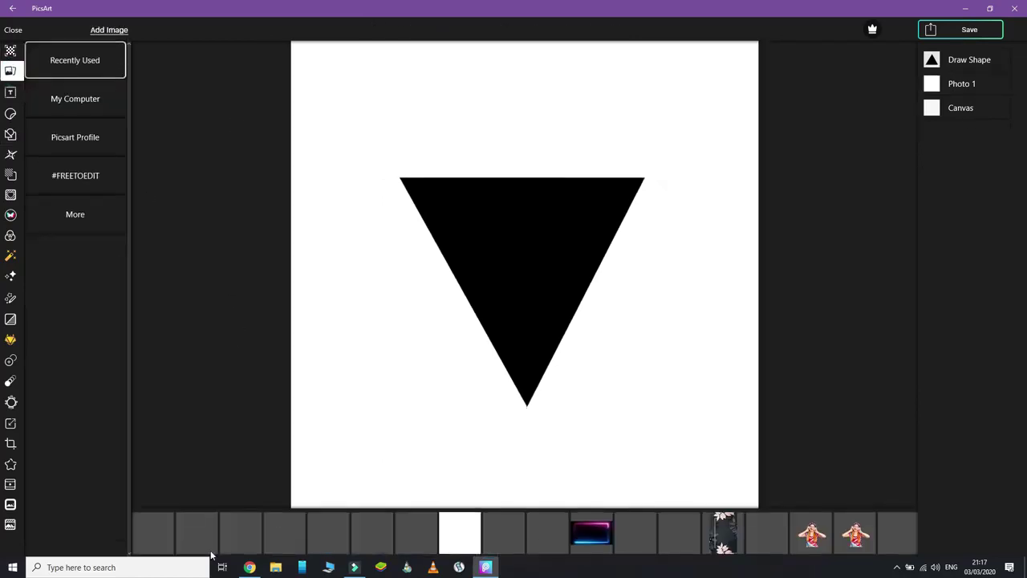
pyautogui.click(276, 534)
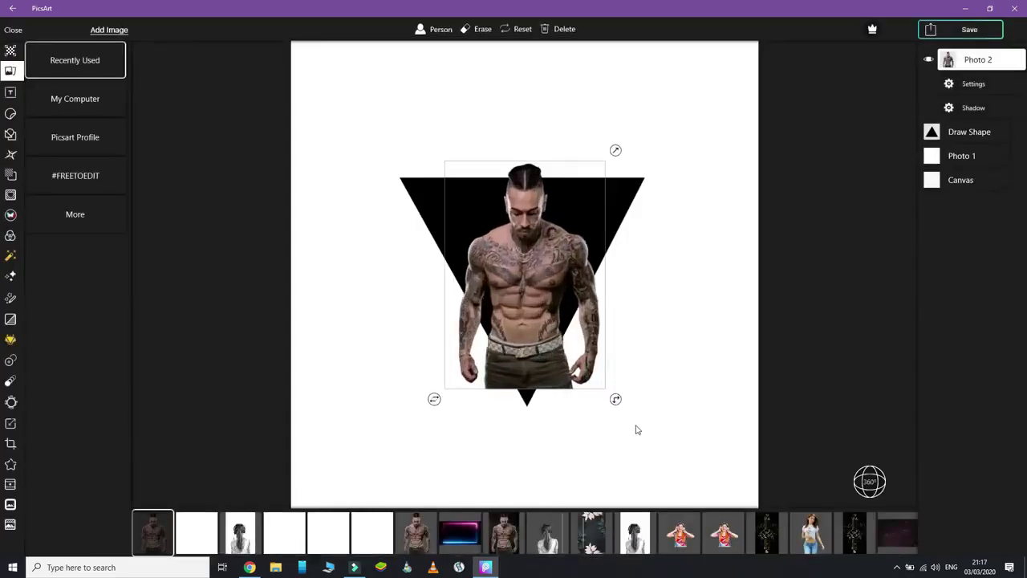
pyautogui.moveTo(636, 430); pyautogui.dragTo(679, 489)
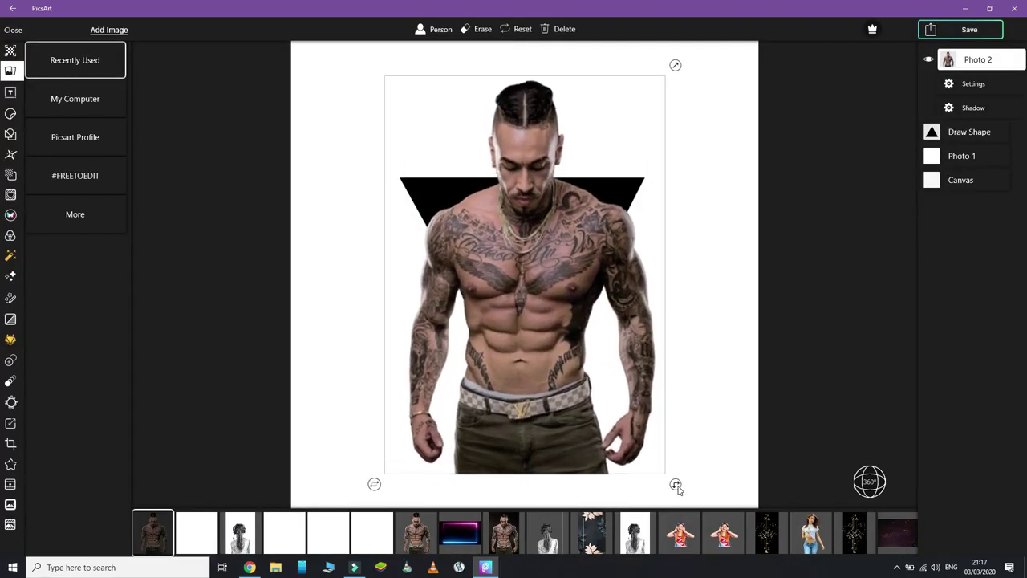
pyautogui.click(527, 353)
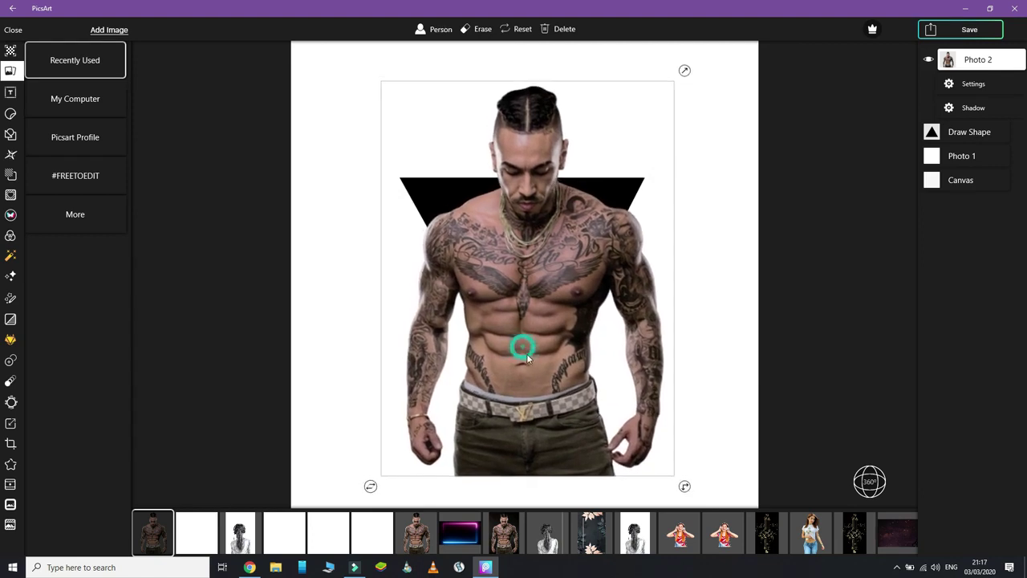
pyautogui.moveTo(527, 353); pyautogui.dragTo(523, 324)
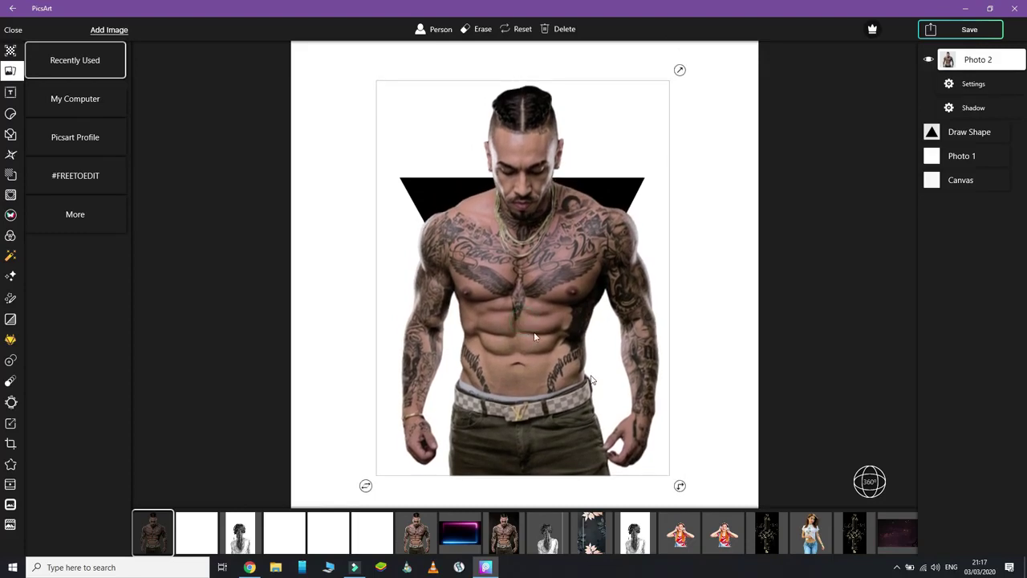
pyautogui.moveTo(680, 486); pyautogui.dragTo(656, 454)
pyautogui.moveTo(561, 382)
pyautogui.mouseDown()
pyautogui.moveTo(537, 380)
pyautogui.moveTo(563, 388)
pyautogui.mouseUp()
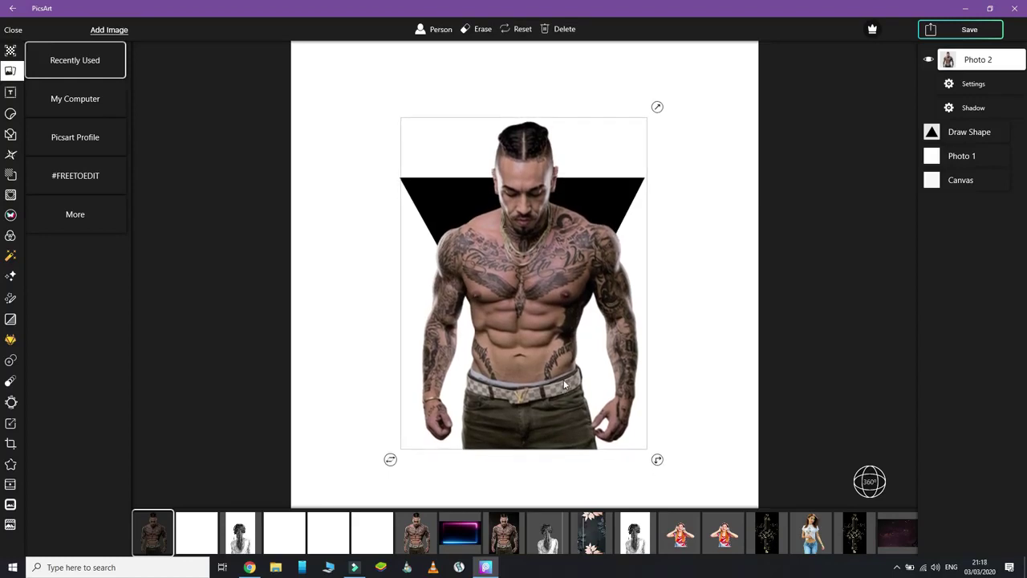
pyautogui.click(956, 32)
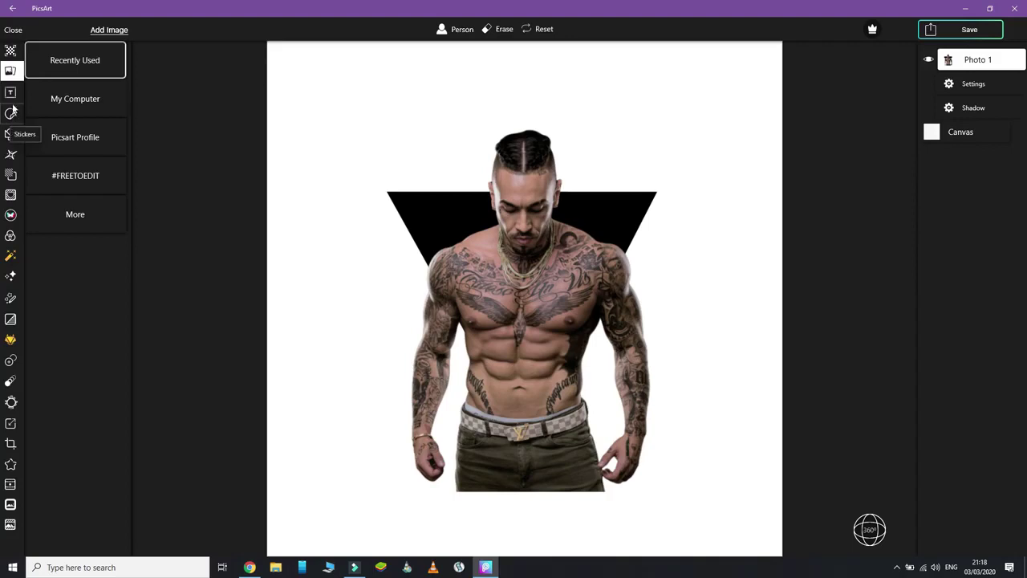
# Add a solid parallelogram from Simple Shapes over the arm on the picture's right side and set its opacity to 100.
pyautogui.click(11, 135)
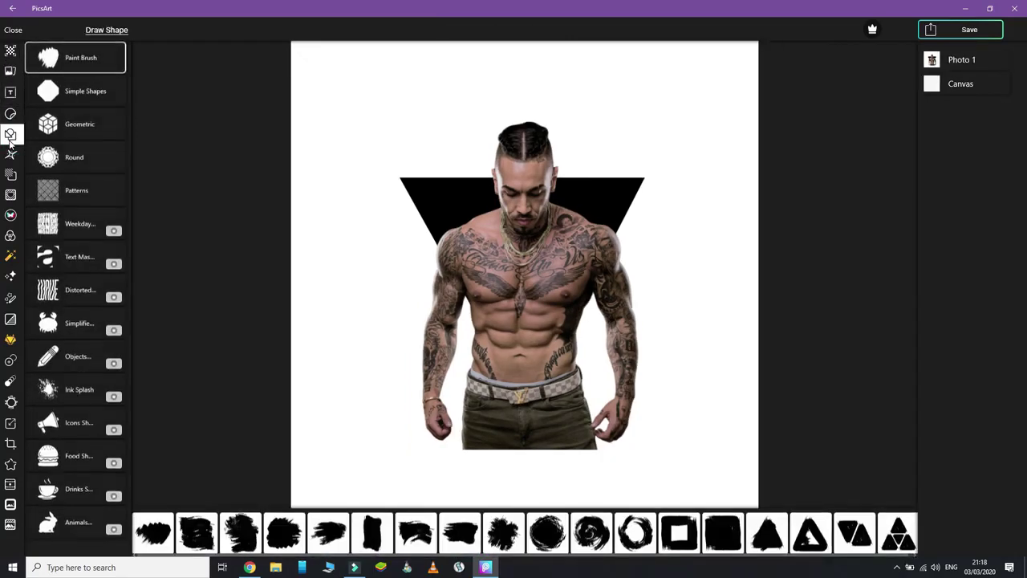
pyautogui.click(83, 93)
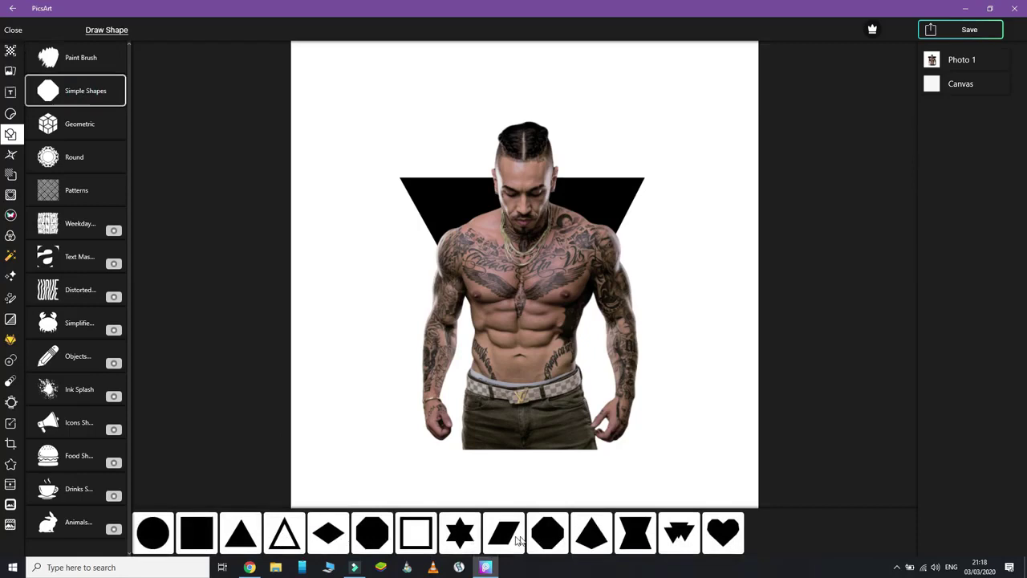
pyautogui.click(513, 537)
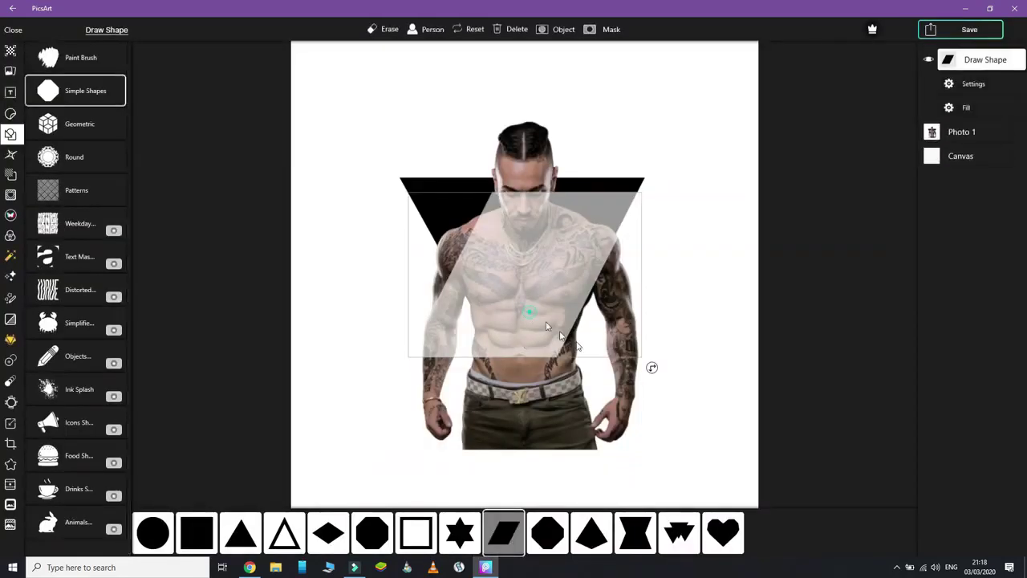
pyautogui.moveTo(545, 326); pyautogui.dragTo(662, 373)
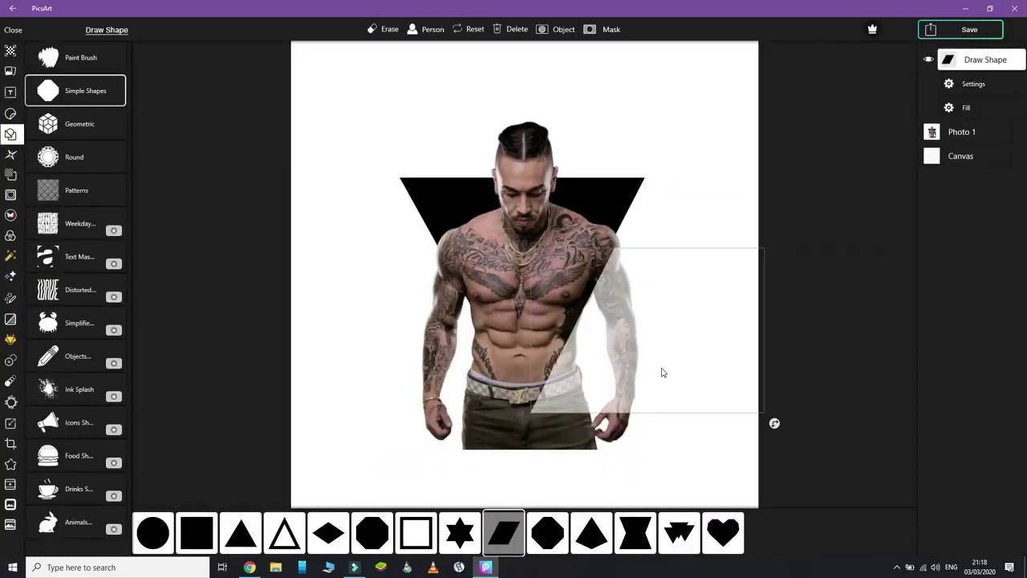
pyautogui.click(971, 85)
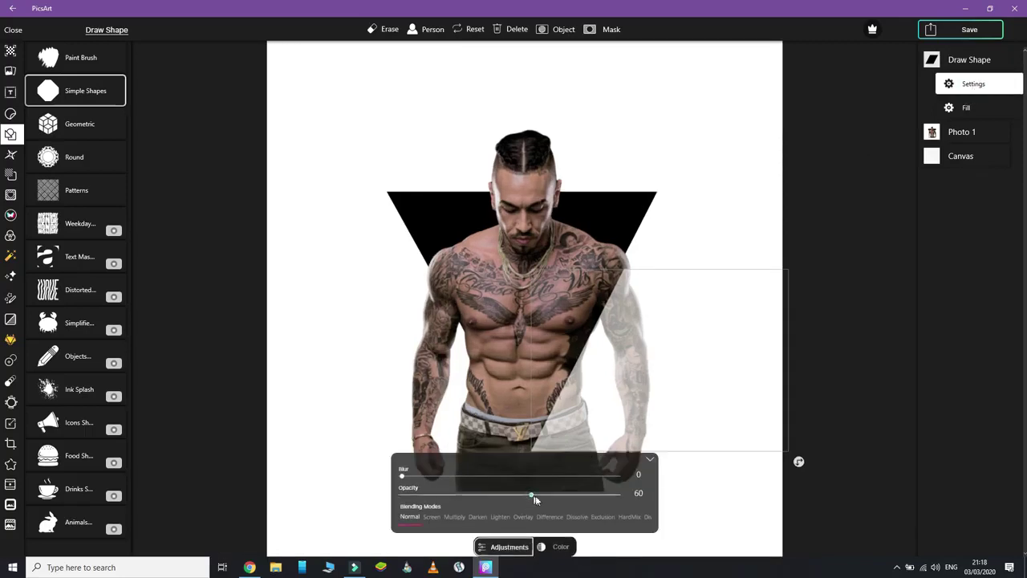
pyautogui.moveTo(534, 496); pyautogui.dragTo(630, 494)
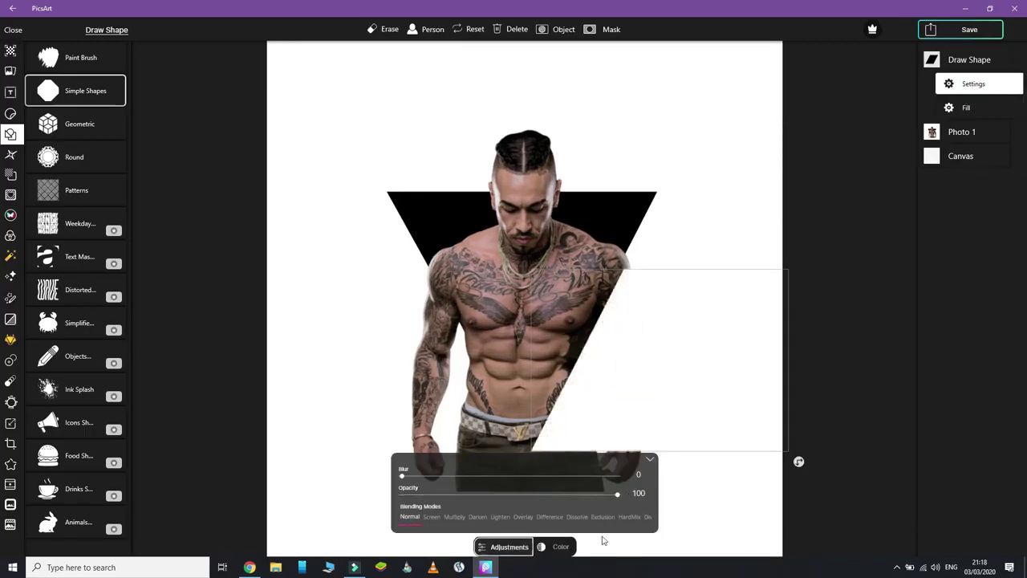
# Enlarge the parallelogram and align its slanted side with the triangle's right edge to mask the arm outside it.
pyautogui.moveTo(683, 392); pyautogui.dragTo(697, 352)
pyautogui.click(720, 204)
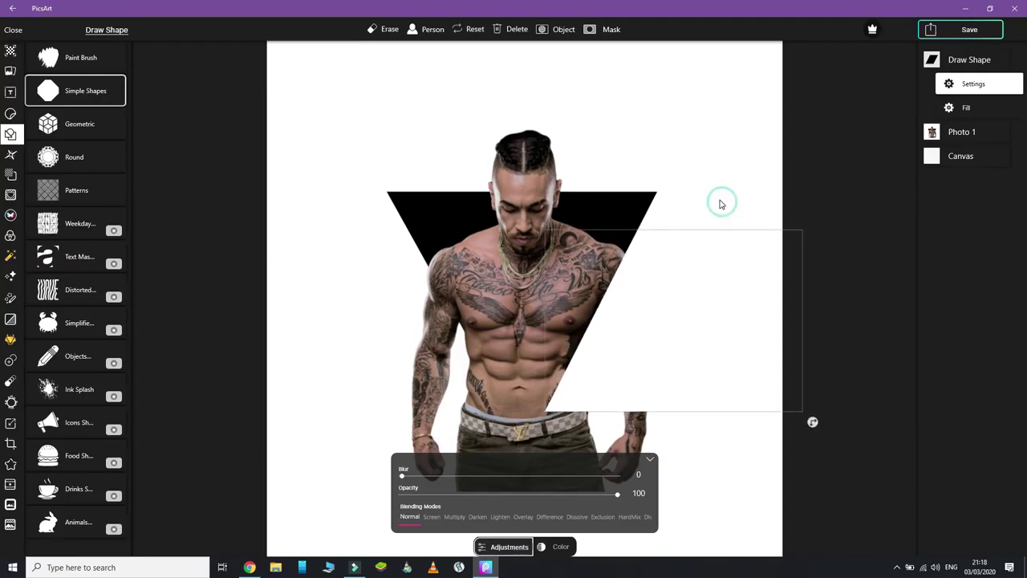
pyautogui.moveTo(813, 425); pyautogui.dragTo(855, 452)
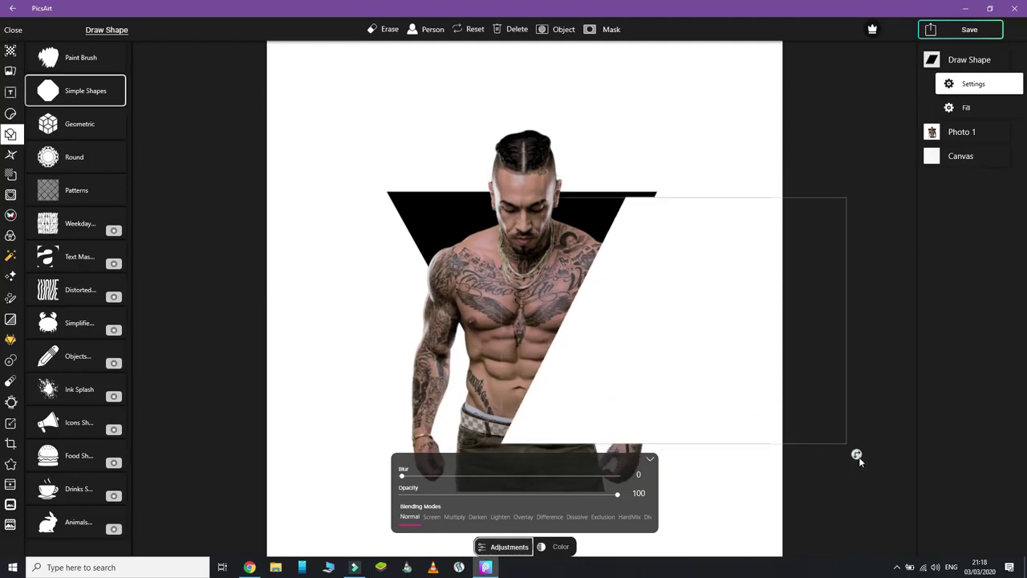
pyautogui.moveTo(671, 353); pyautogui.dragTo(699, 368)
# Try a hue adjustment and the Screen blending mode on the parallelogram, and return the blending mode to Normal.
pyautogui.click(558, 546)
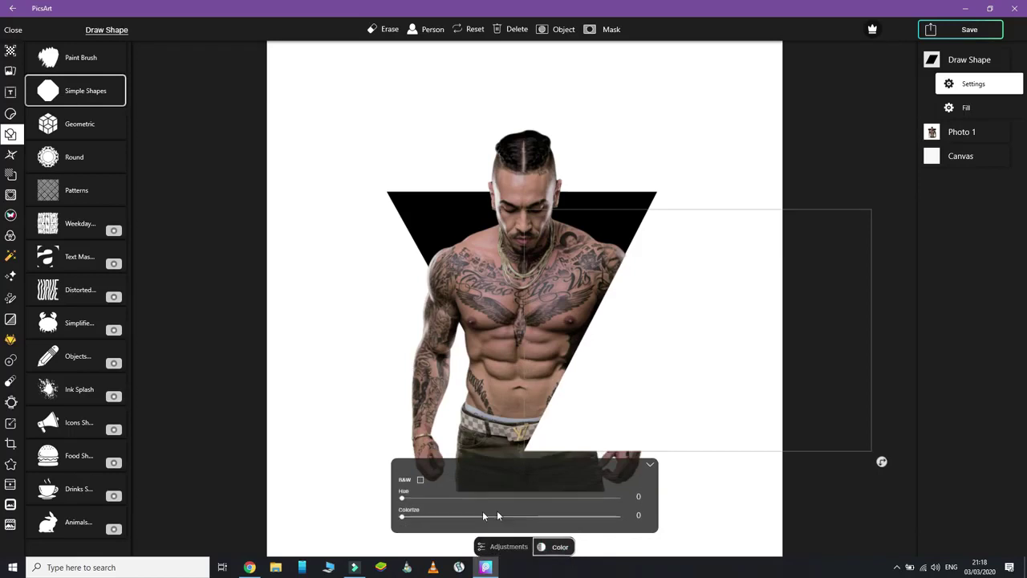
pyautogui.moveTo(404, 497); pyautogui.dragTo(431, 499)
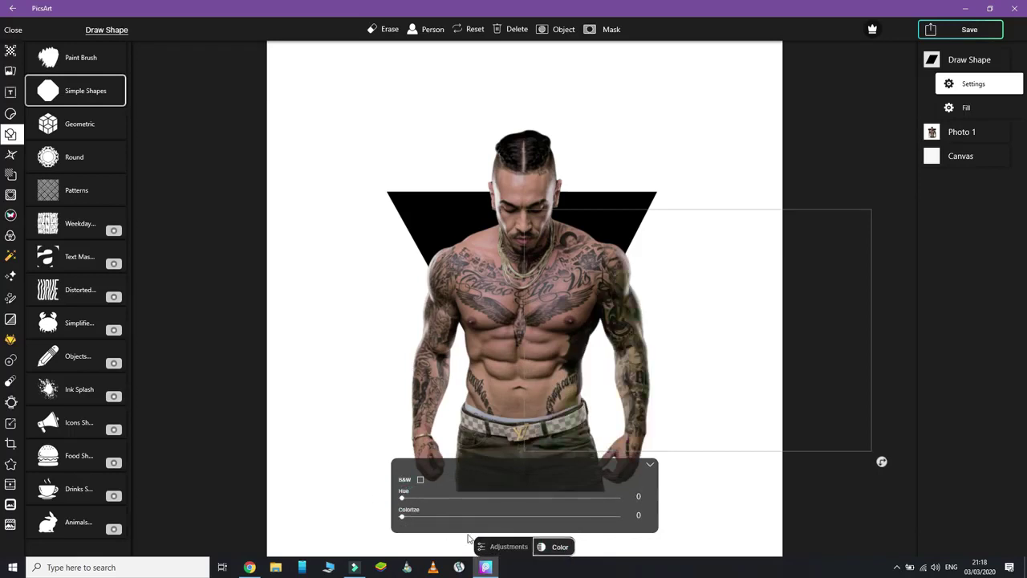
pyautogui.click(509, 547)
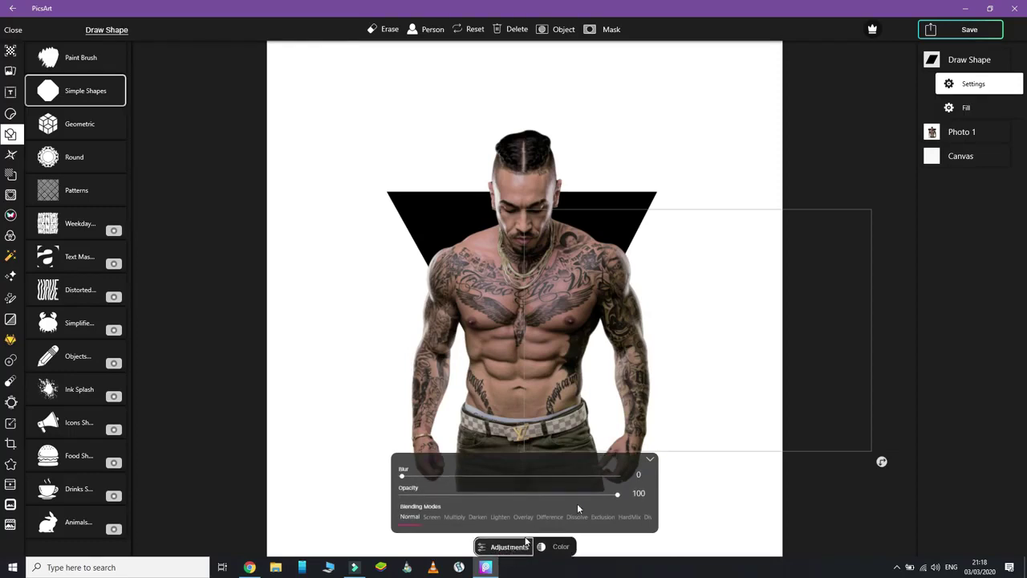
pyautogui.click(432, 517)
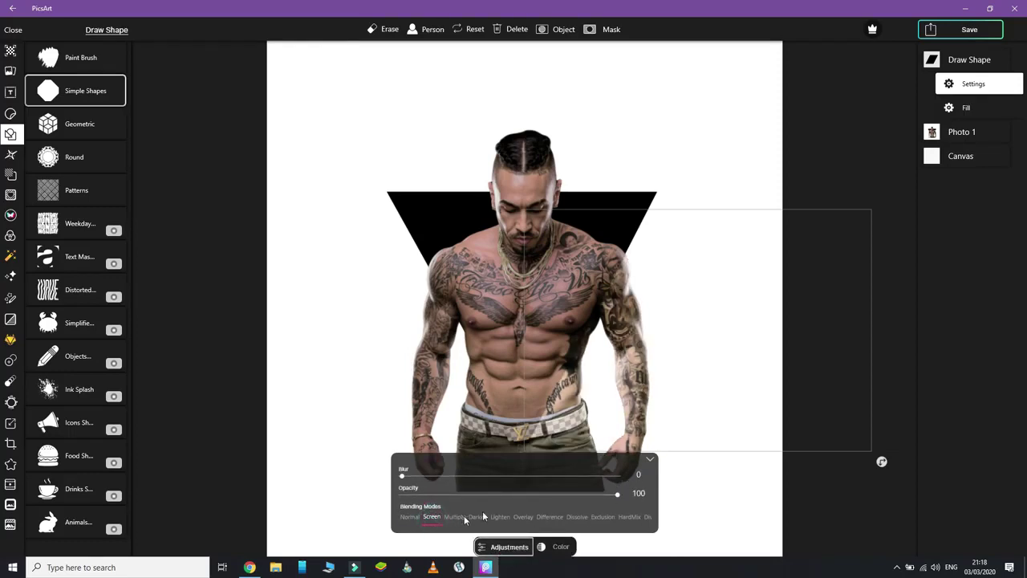
pyautogui.moveTo(751, 394)
pyautogui.mouseDown()
pyautogui.moveTo(741, 406)
pyautogui.moveTo(752, 407)
pyautogui.mouseUp()
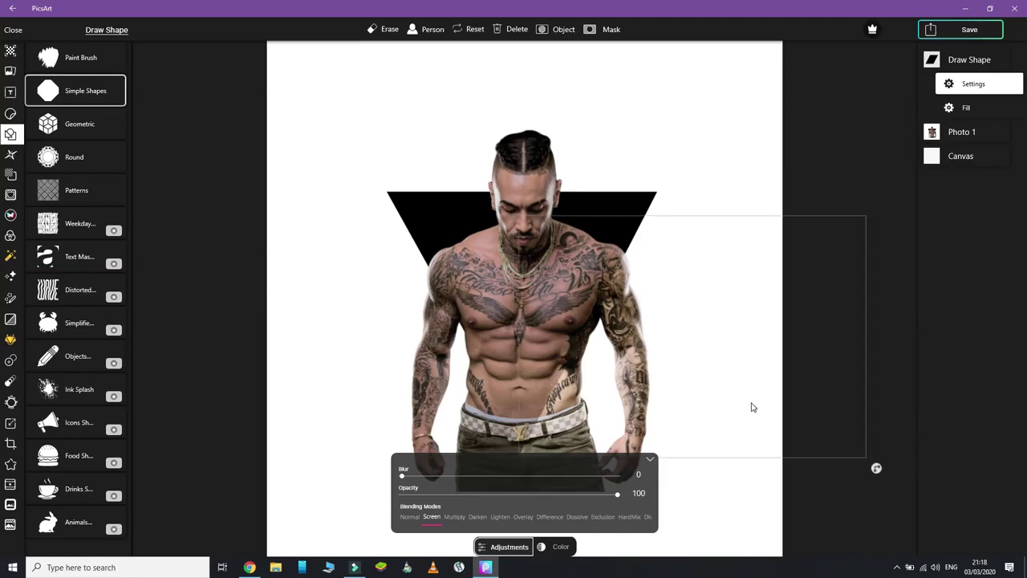
pyautogui.click(409, 518)
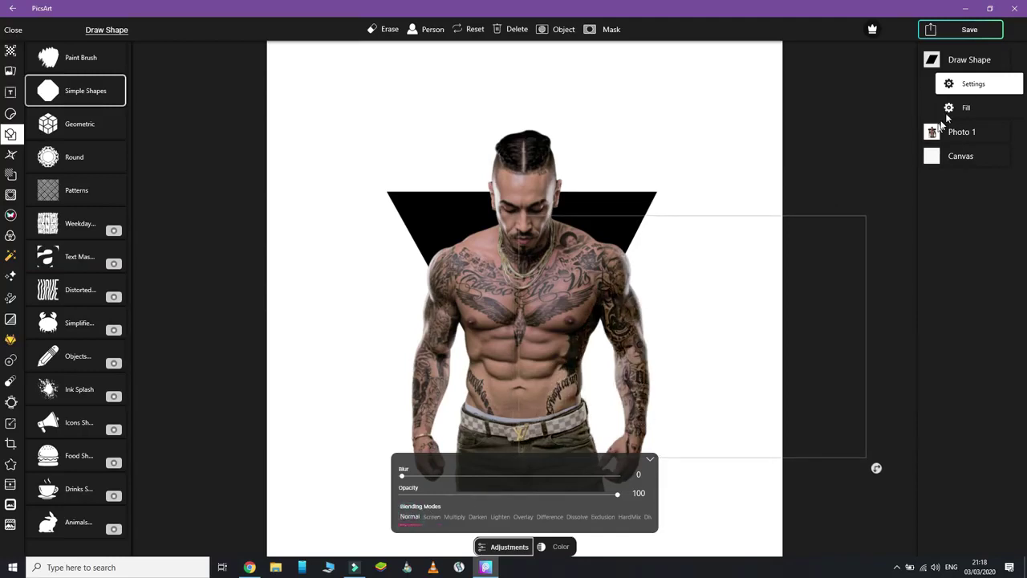
# Fine-tune the parallelogram's alignment with the triangle's edge under a temporary black fill, and set its fill to white.
pyautogui.click(536, 547)
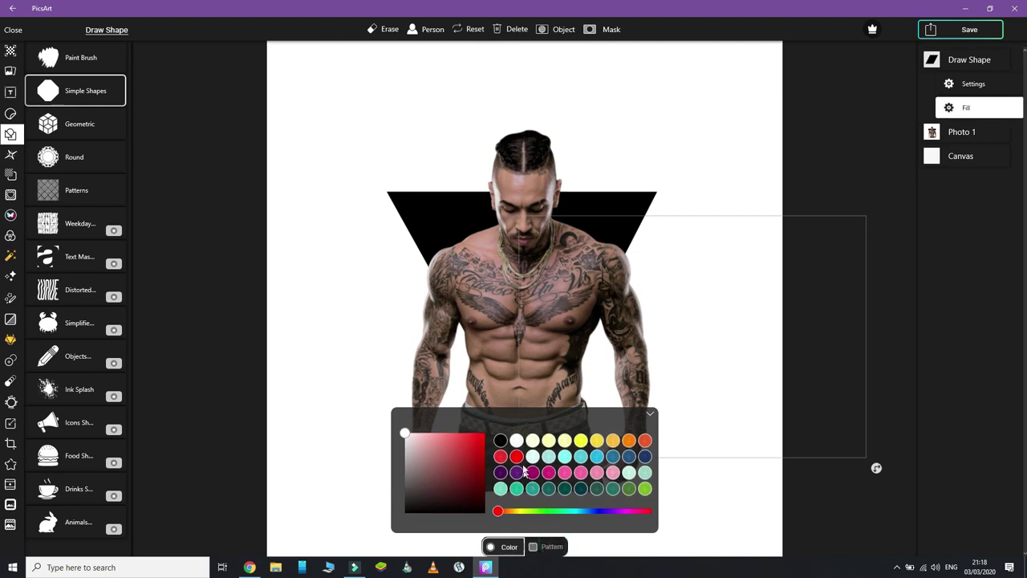
pyautogui.click(531, 546)
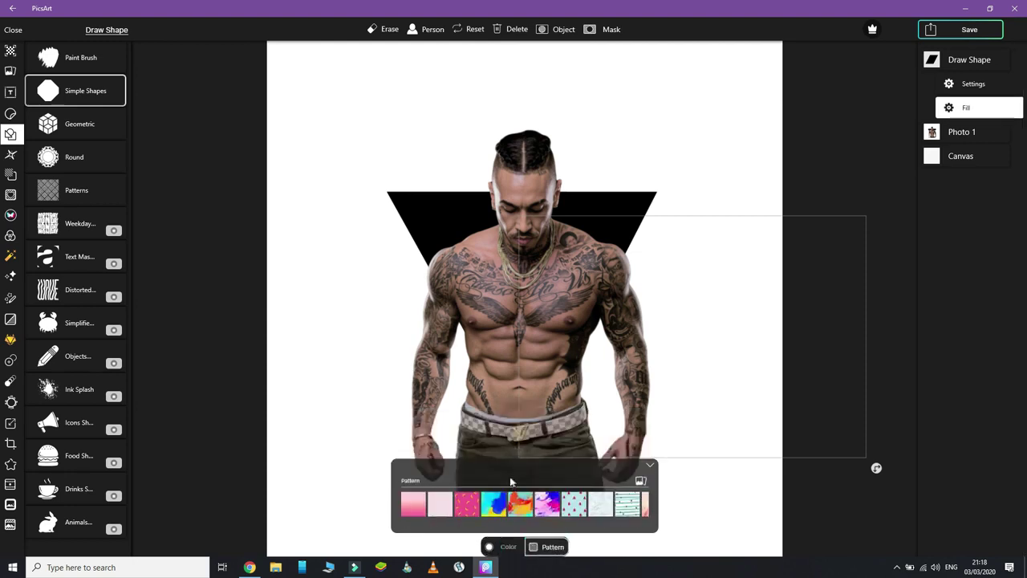
pyautogui.click(505, 546)
pyautogui.click(501, 439)
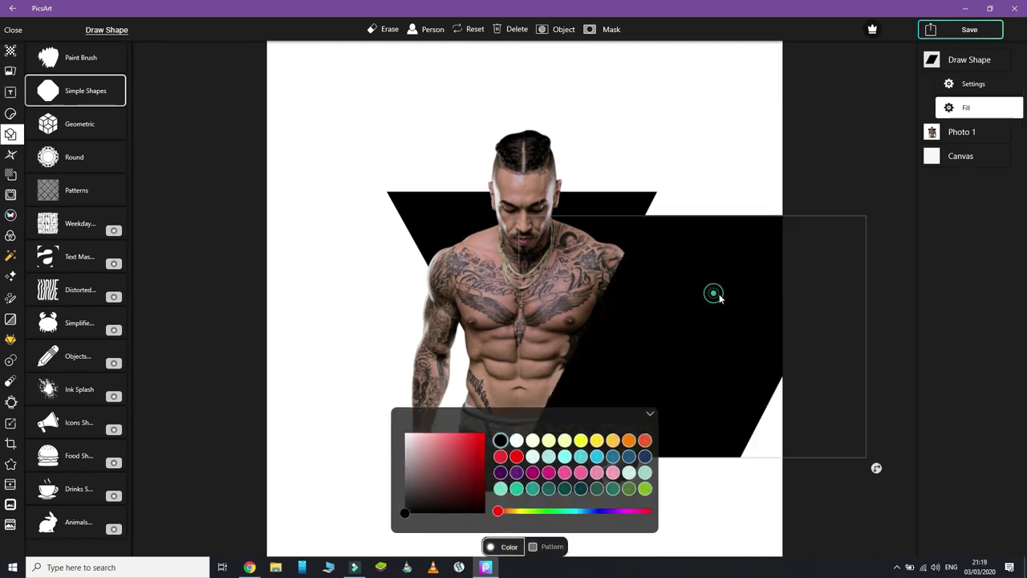
pyautogui.moveTo(720, 297); pyautogui.dragTo(719, 301)
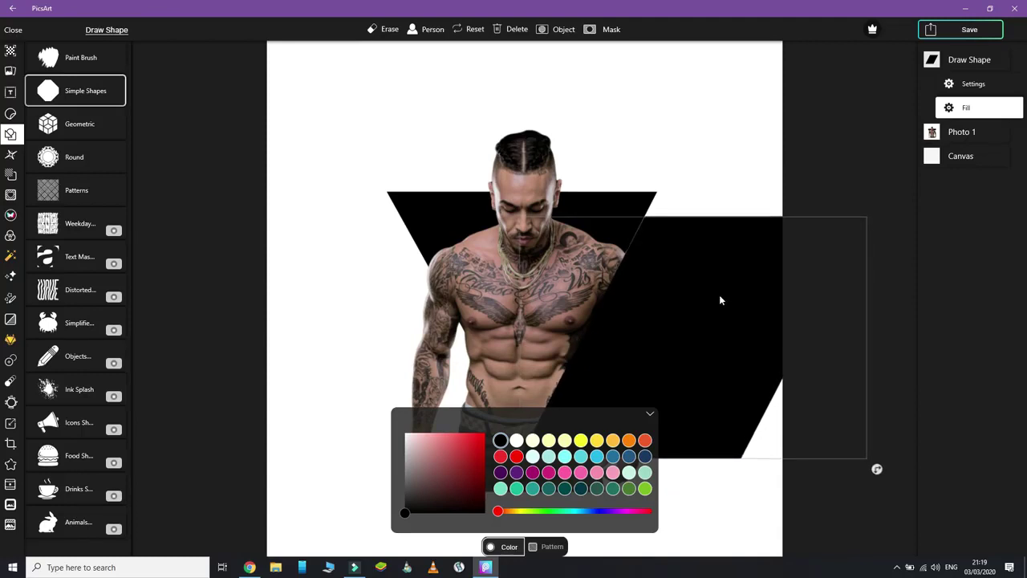
pyautogui.click(516, 440)
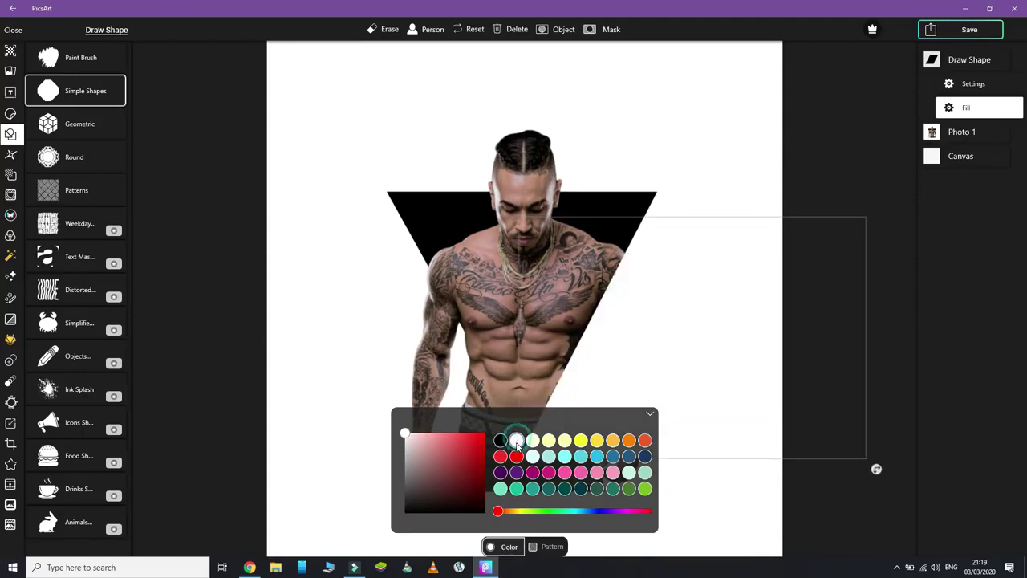
pyautogui.click(650, 416)
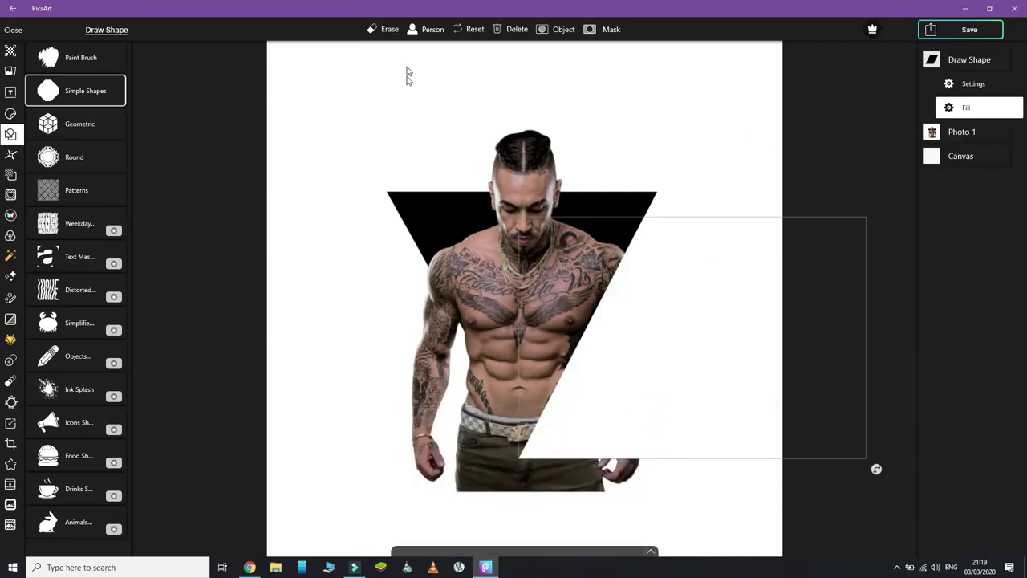
# Erase short drip-shaped streaks from the white parallelogram along the triangle's right edge with a small eraser at maximum hardness.
pyautogui.click(390, 30)
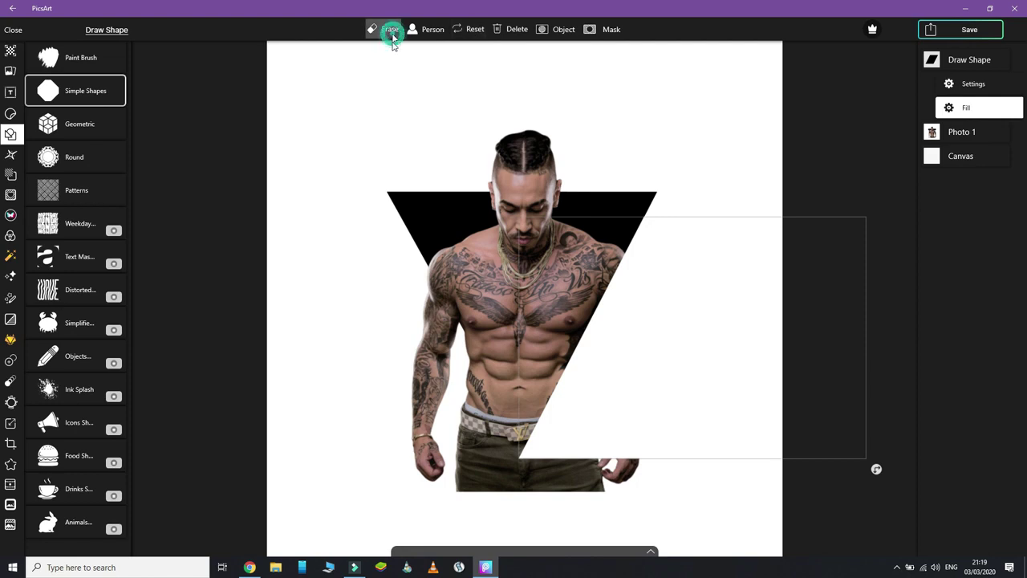
pyautogui.moveTo(548, 493); pyautogui.dragTo(498, 490)
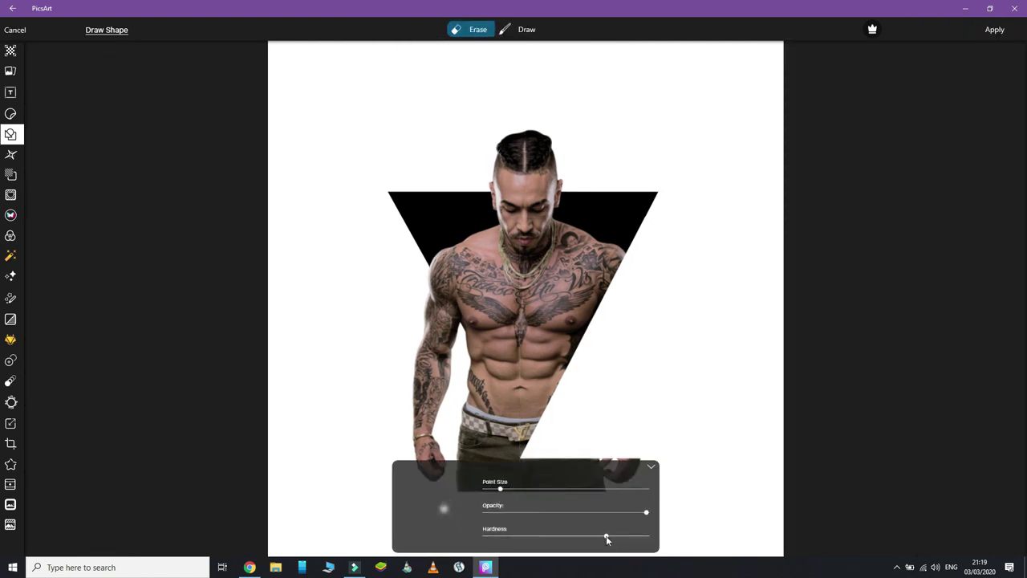
pyautogui.moveTo(653, 540); pyautogui.dragTo(650, 535)
pyautogui.moveTo(623, 257)
pyautogui.mouseDown()
pyautogui.moveTo(613, 302)
pyautogui.moveTo(605, 293)
pyautogui.moveTo(604, 318)
pyautogui.moveTo(591, 309)
pyautogui.moveTo(597, 332)
pyautogui.moveTo(588, 340)
pyautogui.moveTo(581, 329)
pyautogui.moveTo(587, 350)
pyautogui.moveTo(568, 361)
pyautogui.moveTo(574, 345)
pyautogui.moveTo(579, 370)
pyautogui.moveTo(564, 362)
pyautogui.moveTo(560, 386)
pyautogui.mouseUp()
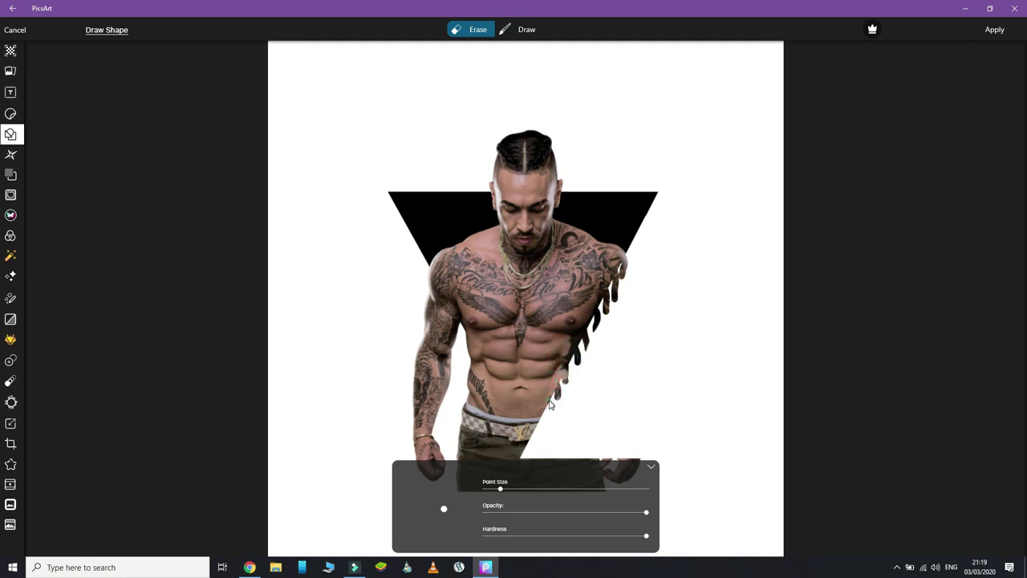
pyautogui.moveTo(550, 405); pyautogui.dragTo(540, 442)
pyautogui.moveTo(529, 444); pyautogui.dragTo(527, 456)
pyautogui.click(652, 467)
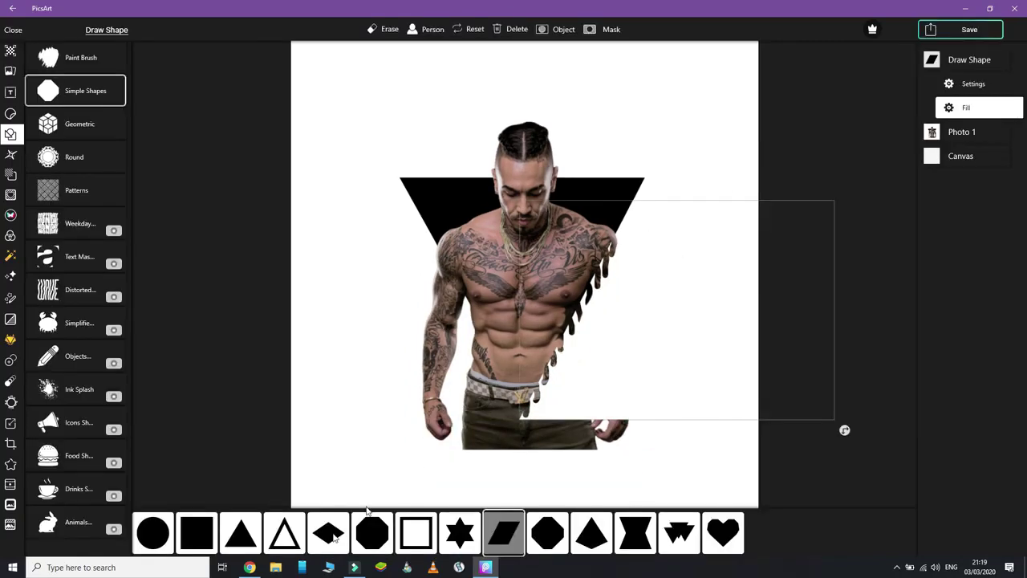
# Merge the layers into one photo without exporting it, and add a new parallelogram from Simple Shapes.
pyautogui.click(978, 30)
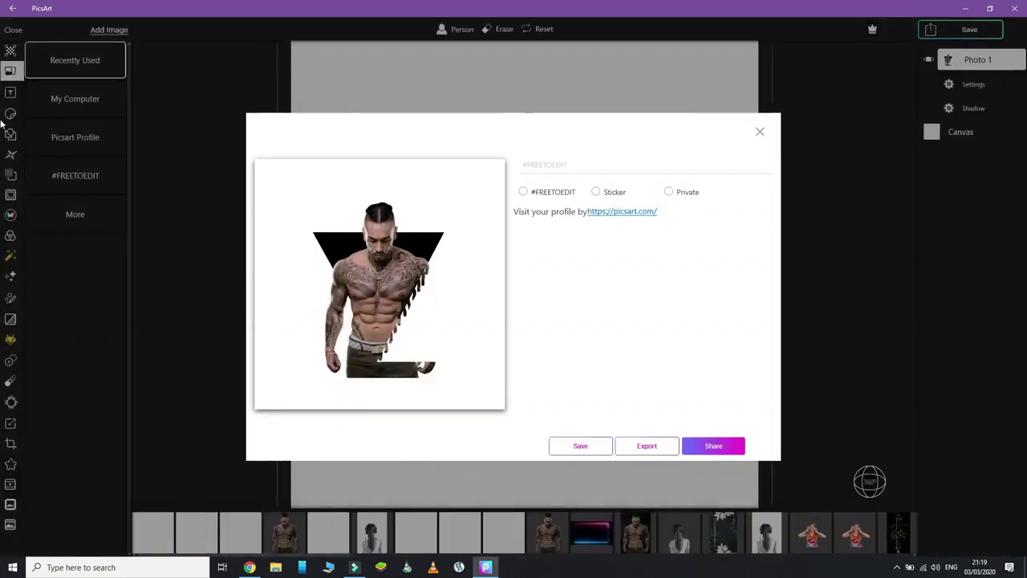
pyautogui.click(760, 131)
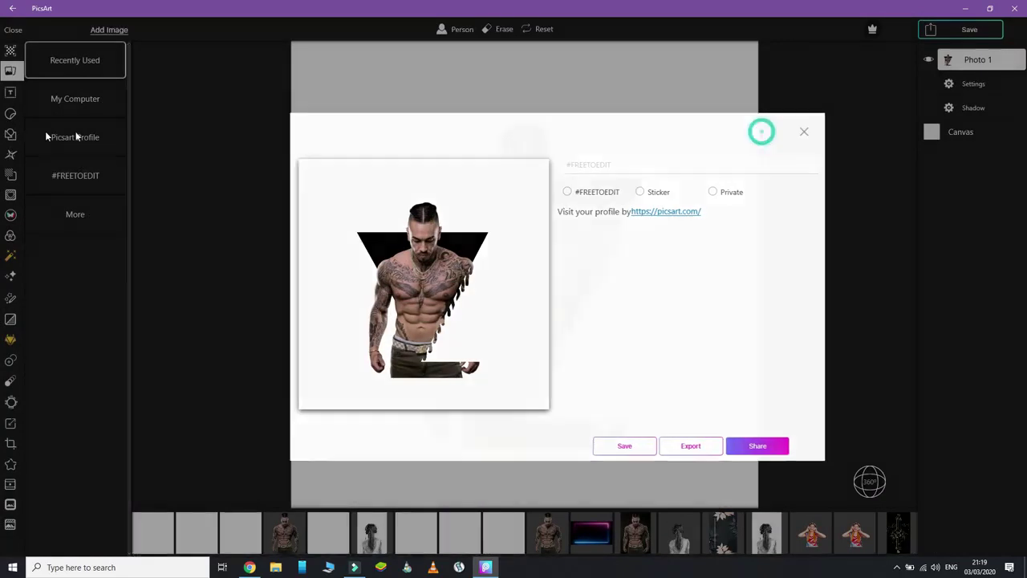
pyautogui.click(9, 135)
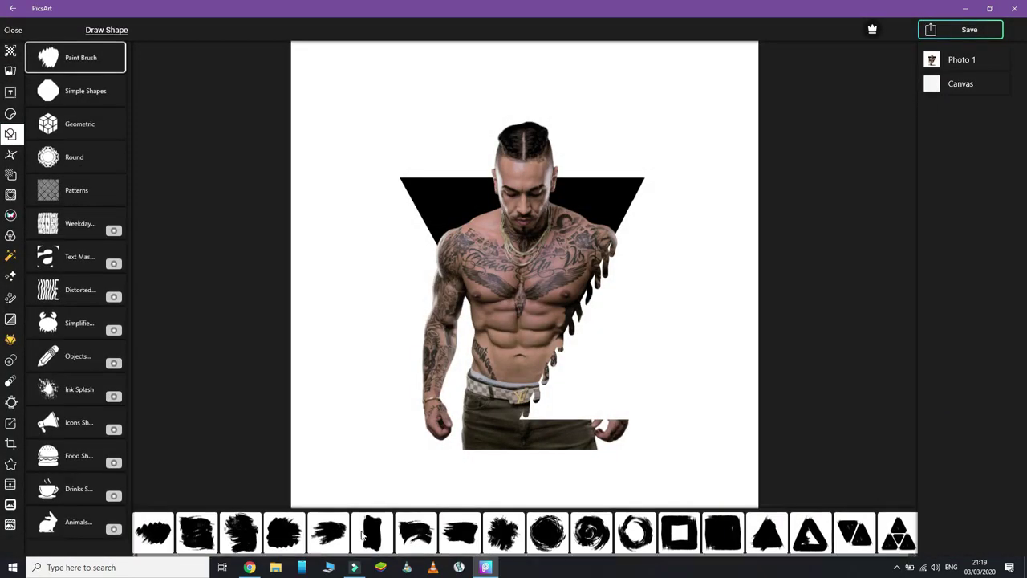
pyautogui.click(88, 98)
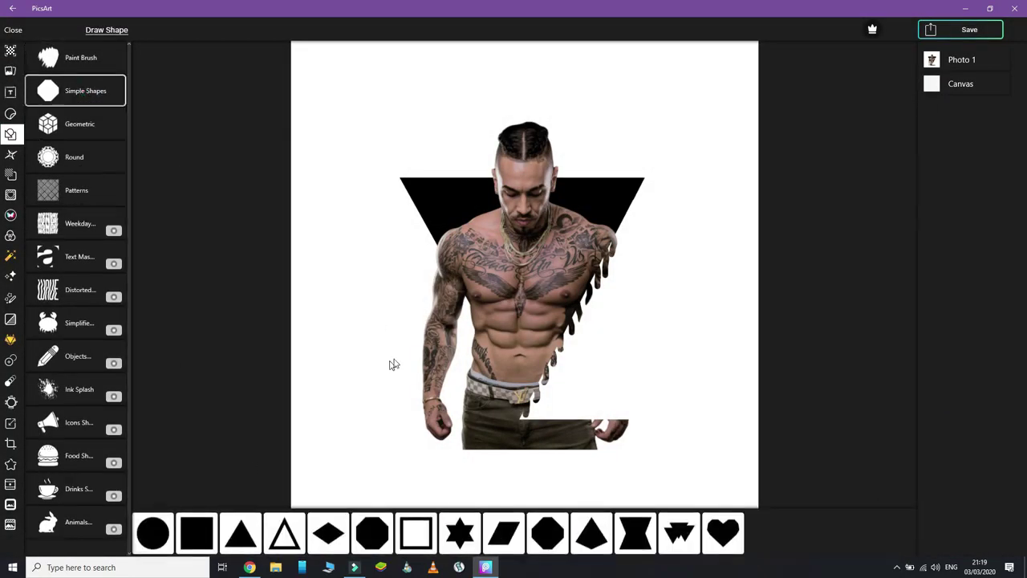
pyautogui.click(507, 539)
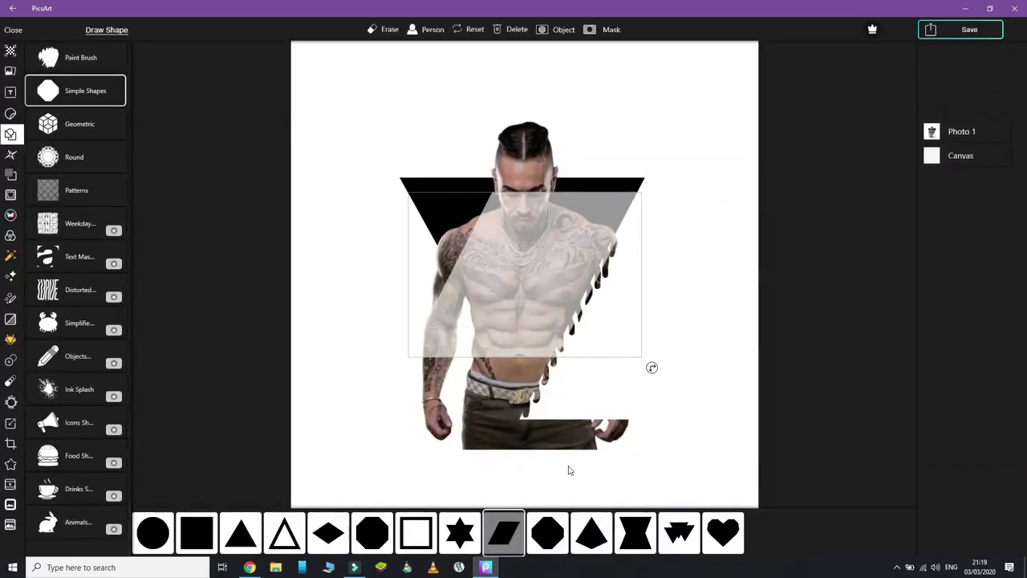
# Try to cover the arm on the picture's left side with the mirrored parallelogram at opacity 100, and reset the shape.
pyautogui.moveTo(653, 368); pyautogui.dragTo(442, 339)
pyautogui.moveTo(452, 374); pyautogui.dragTo(385, 385)
pyautogui.moveTo(569, 267); pyautogui.dragTo(457, 314)
pyautogui.moveTo(274, 441); pyautogui.dragTo(264, 420)
pyautogui.moveTo(419, 362); pyautogui.dragTo(402, 379)
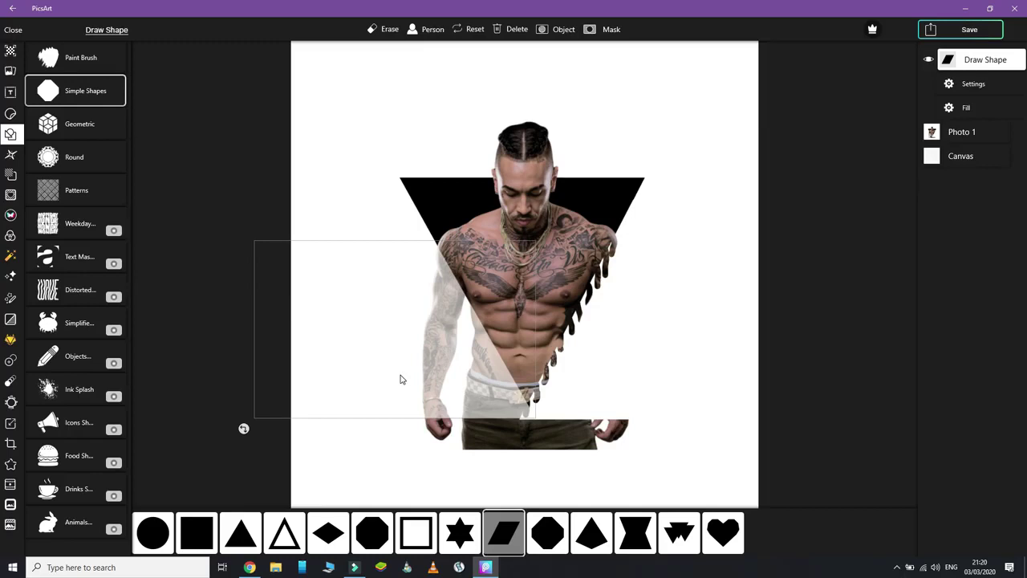
pyautogui.moveTo(401, 379); pyautogui.dragTo(401, 379)
pyautogui.click(963, 108)
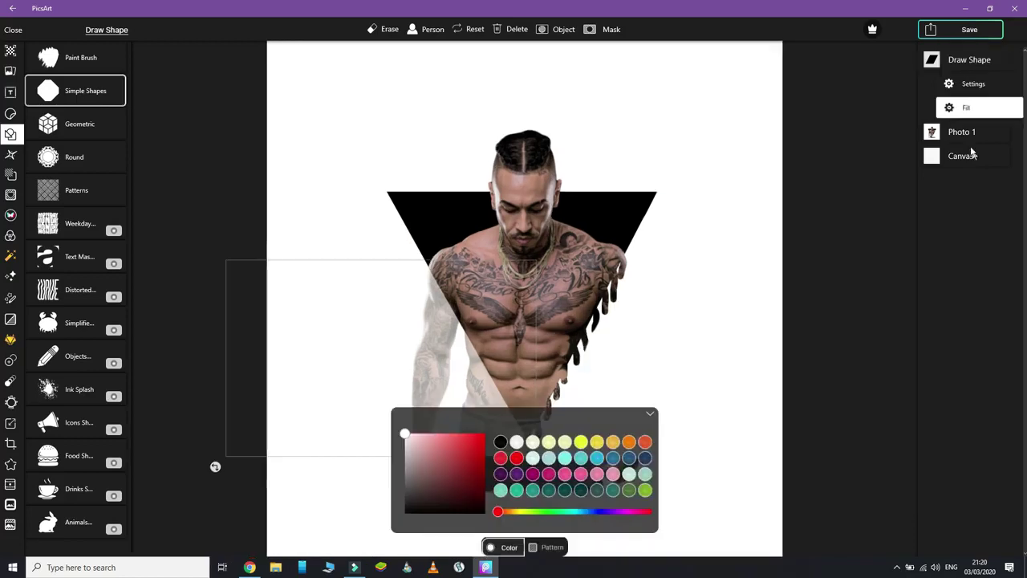
pyautogui.click(953, 83)
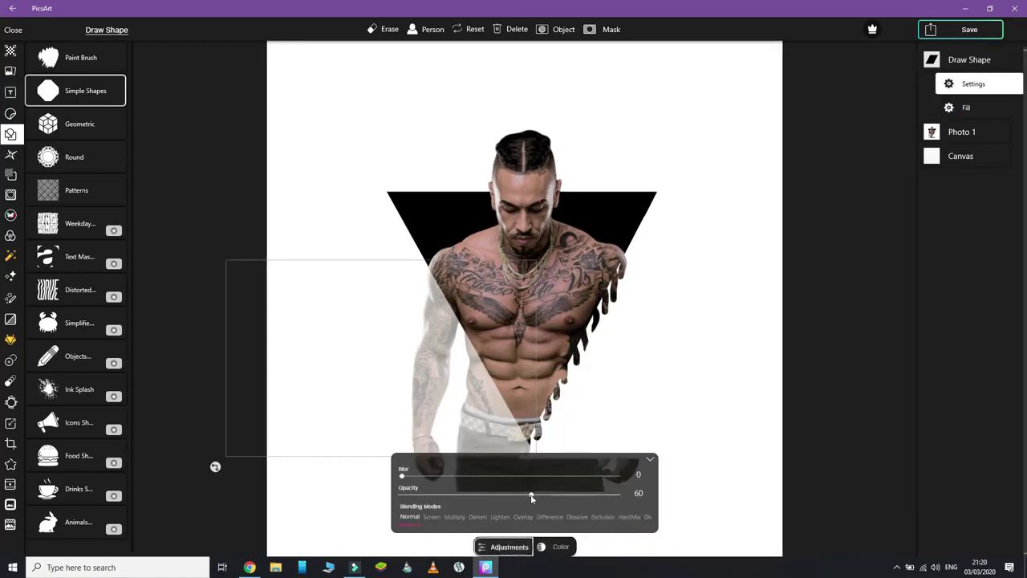
pyautogui.moveTo(532, 496); pyautogui.dragTo(659, 499)
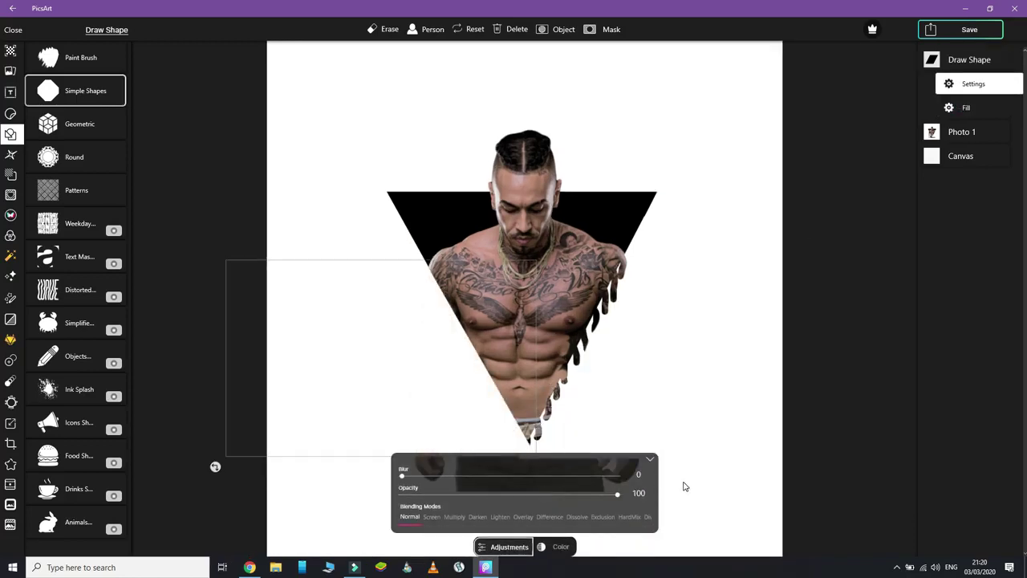
pyautogui.click(473, 29)
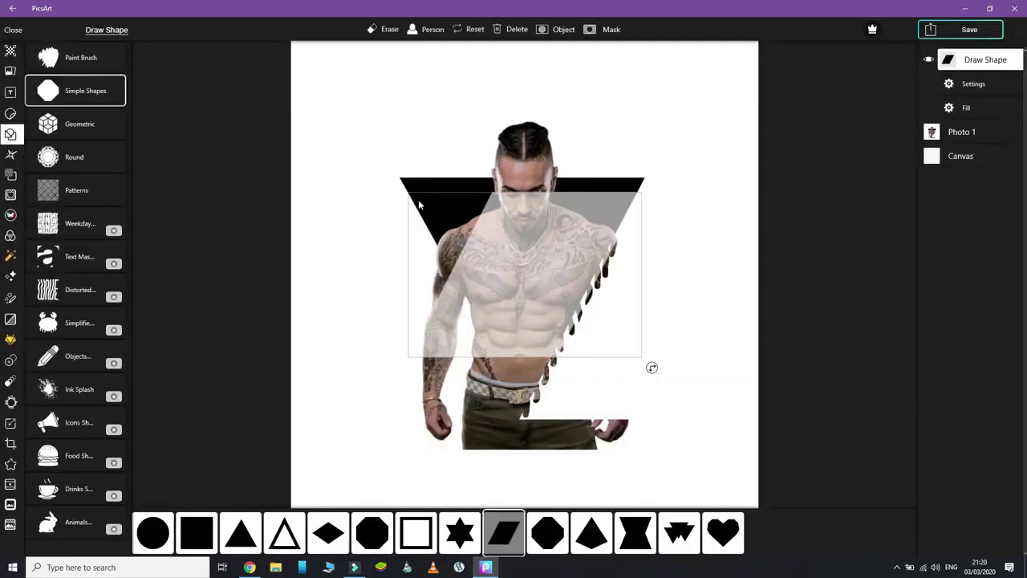
# Set the parallelogram's opacity to 100 and mirror it over the arm on the picture's left side, along the triangle's left edge.
pyautogui.click(968, 90)
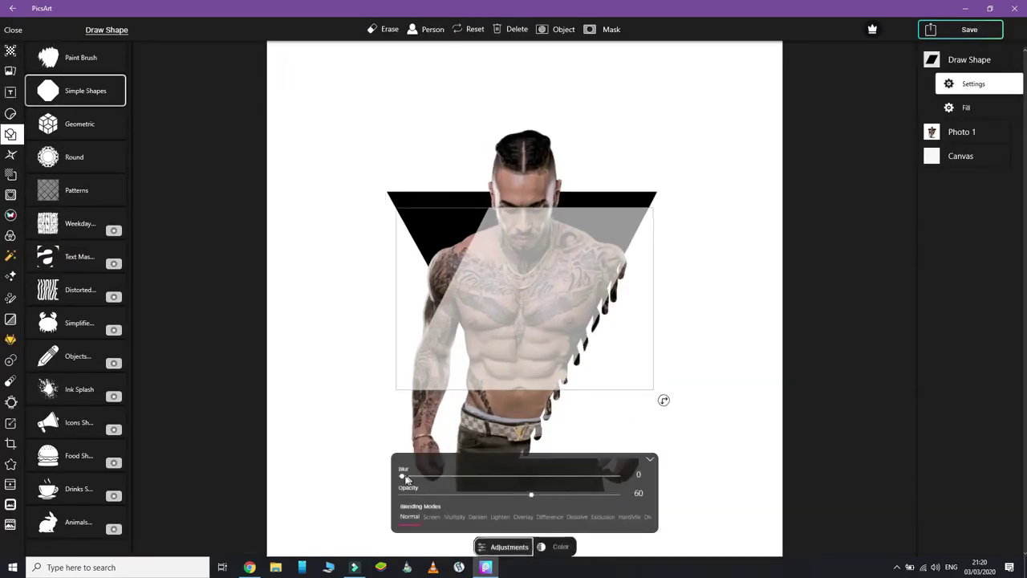
pyautogui.moveTo(532, 501); pyautogui.dragTo(619, 494)
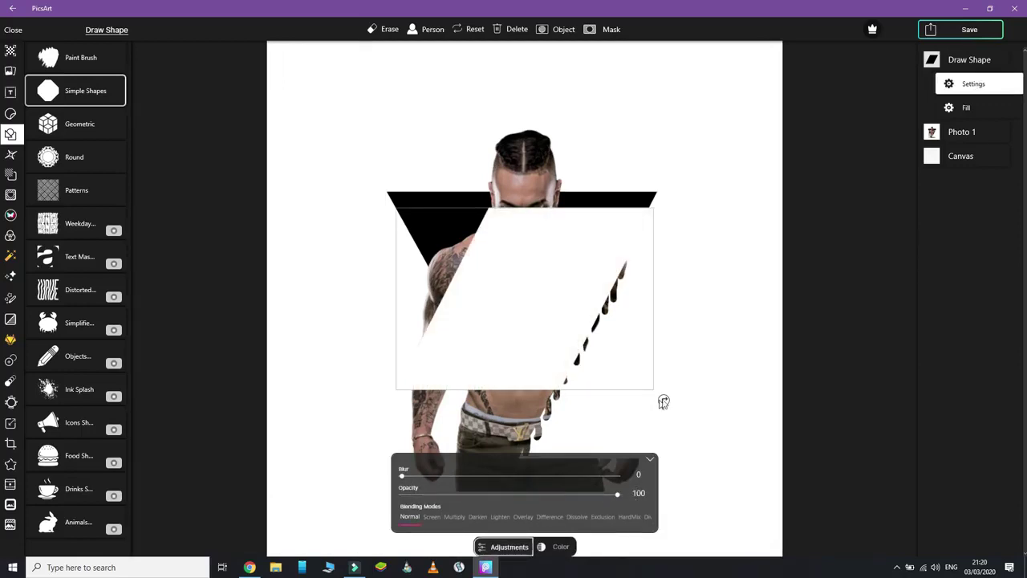
pyautogui.moveTo(664, 399); pyautogui.dragTo(321, 419)
pyautogui.moveTo(454, 361); pyautogui.dragTo(341, 440)
pyautogui.moveTo(244, 474); pyautogui.dragTo(243, 465)
pyautogui.moveTo(431, 412); pyautogui.dragTo(406, 389)
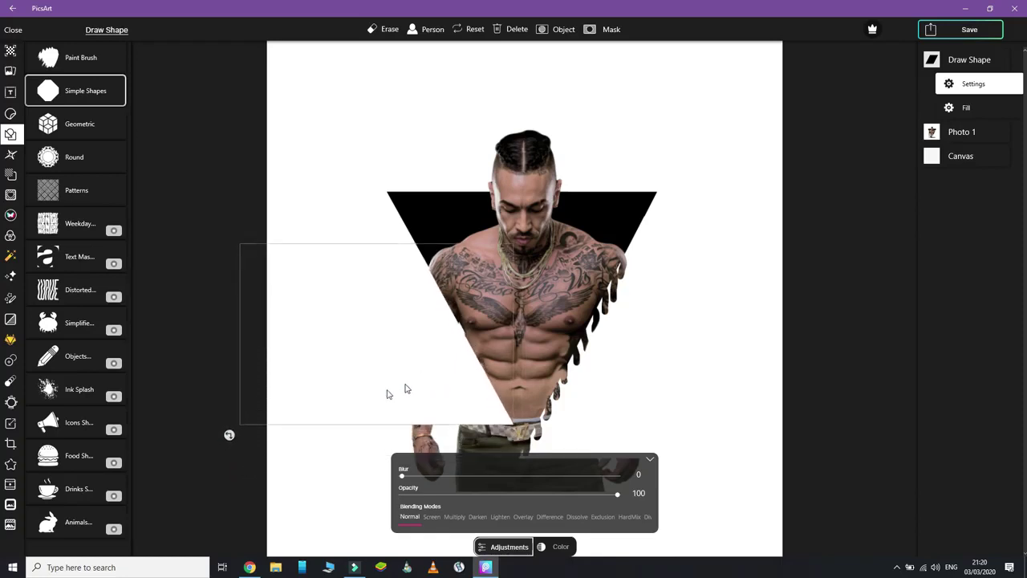
# Enlarge and shift the mirrored parallelogram until it reaches the triangle's lower tip and follows its left edge.
pyautogui.moveTo(230, 436); pyautogui.dragTo(231, 436)
pyautogui.moveTo(387, 387); pyautogui.dragTo(402, 409)
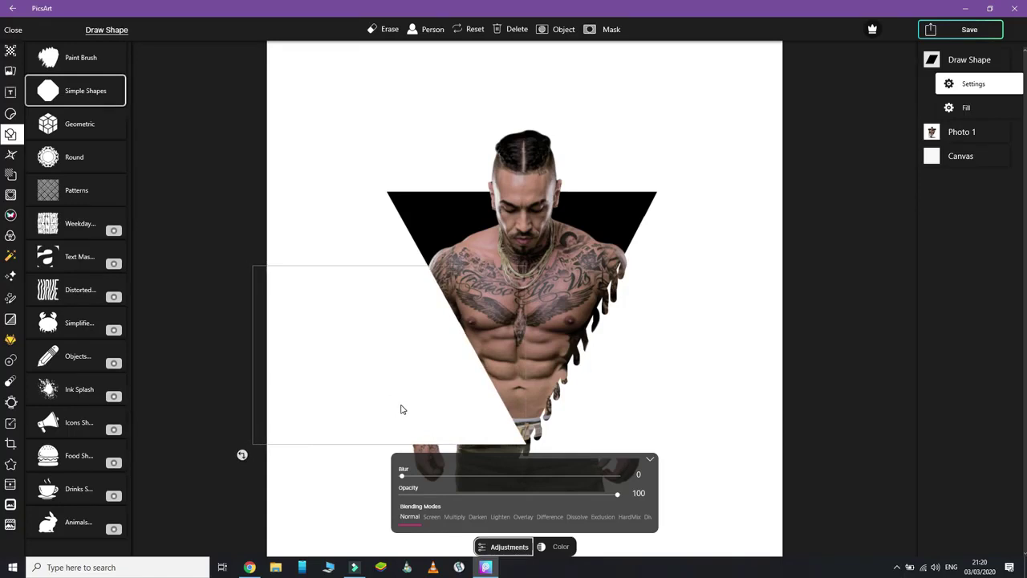
pyautogui.moveTo(244, 458); pyautogui.dragTo(217, 479)
pyautogui.moveTo(486, 390); pyautogui.dragTo(482, 383)
pyautogui.click(650, 459)
pyautogui.moveTo(473, 426); pyautogui.dragTo(483, 419)
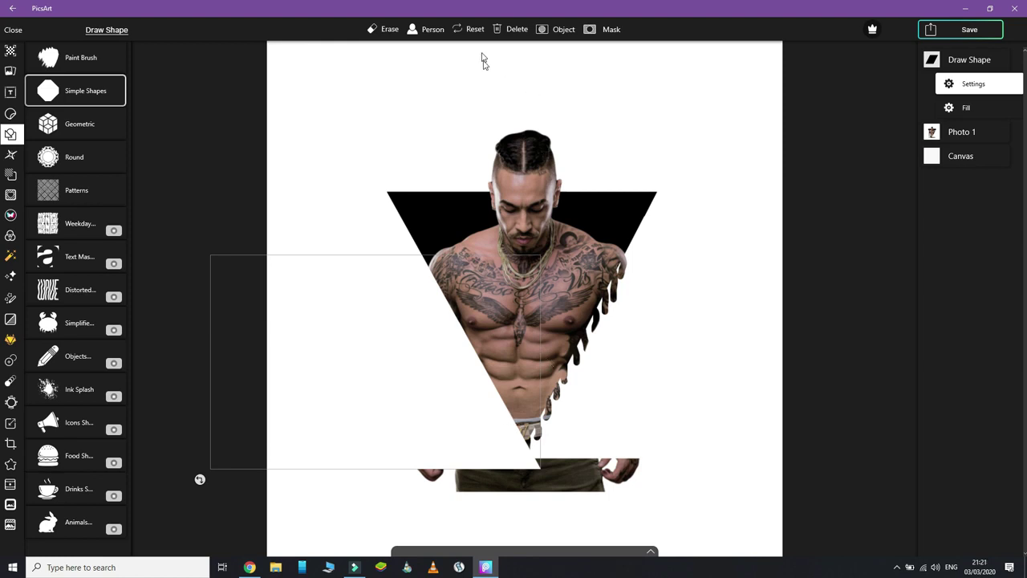
# Erase drip-shaped streaks from the mirrored parallelogram along the triangle's left edge with a small eraser at maximum hardness, and apply them.
pyautogui.click(387, 29)
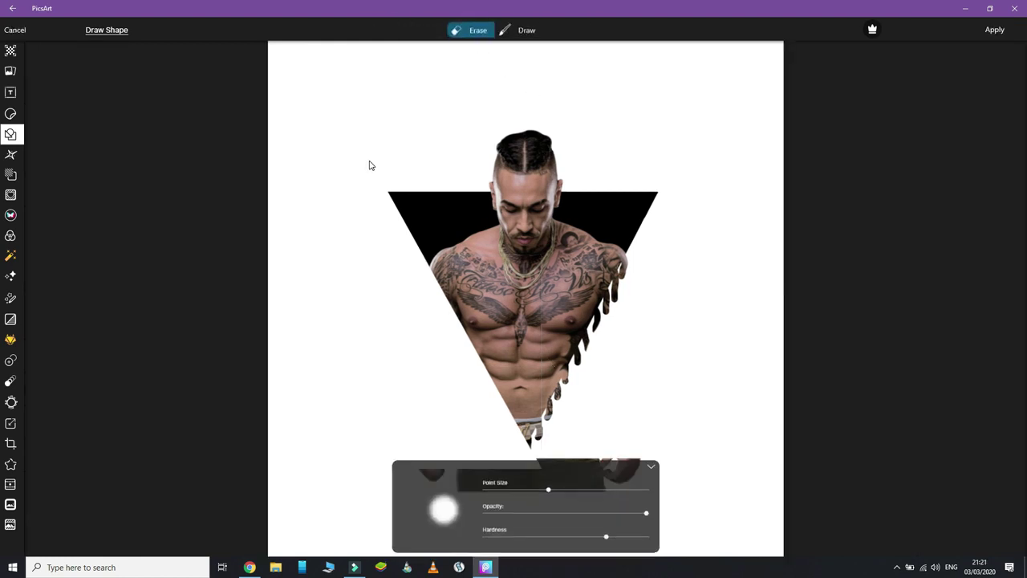
pyautogui.click(501, 489)
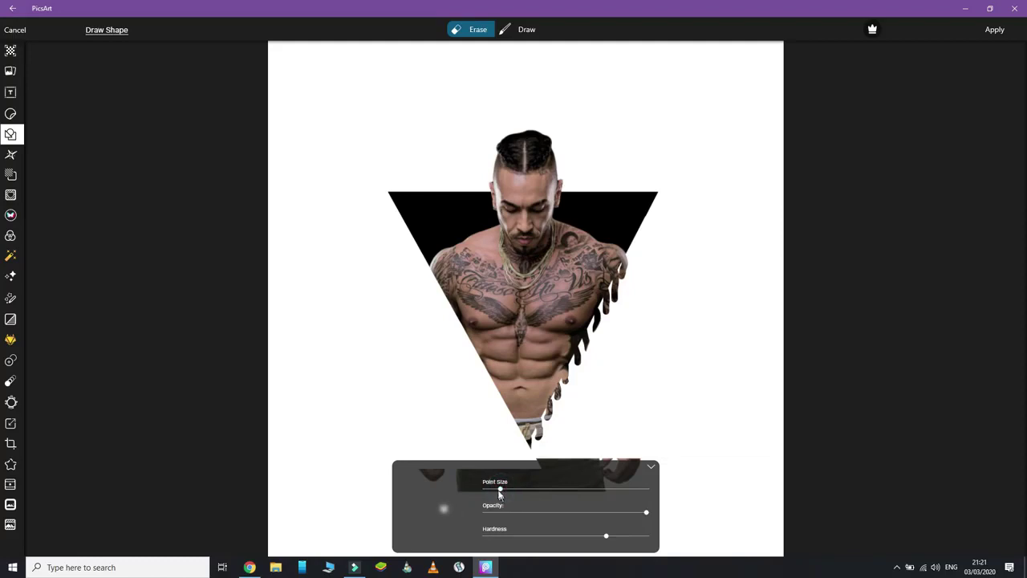
pyautogui.click(646, 536)
pyautogui.moveTo(516, 445)
pyautogui.mouseDown()
pyautogui.moveTo(482, 356)
pyautogui.moveTo(462, 336)
pyautogui.mouseUp()
pyautogui.click(464, 348)
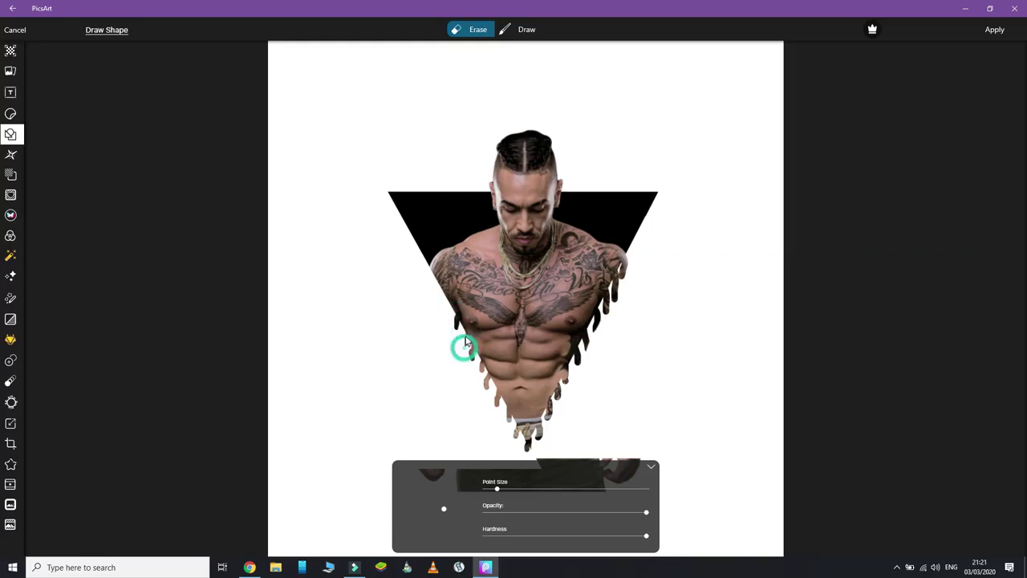
pyautogui.click(463, 343)
pyautogui.moveTo(463, 341)
pyautogui.mouseDown()
pyautogui.moveTo(439, 301)
pyautogui.moveTo(432, 262)
pyautogui.mouseUp()
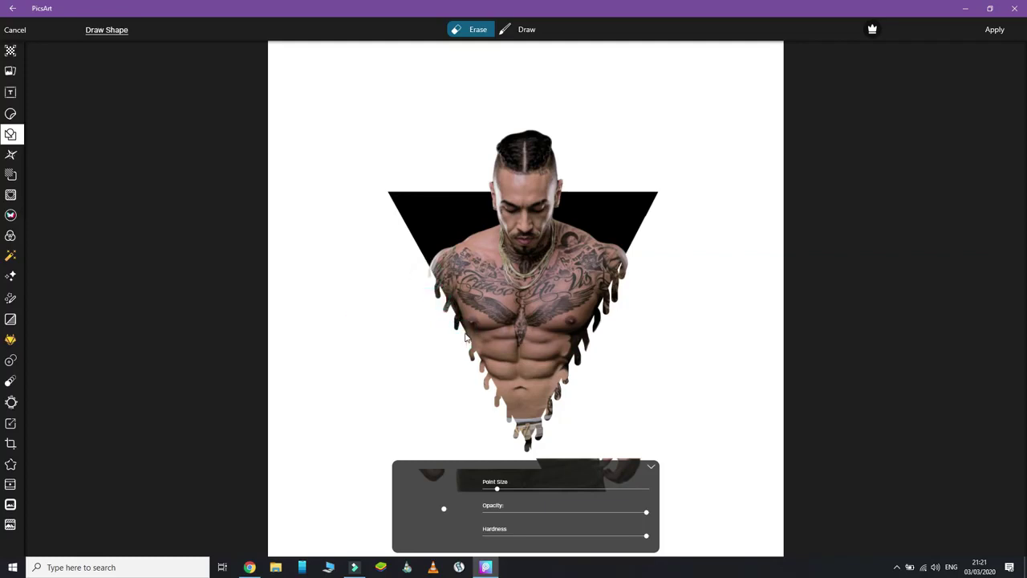
pyautogui.click(652, 467)
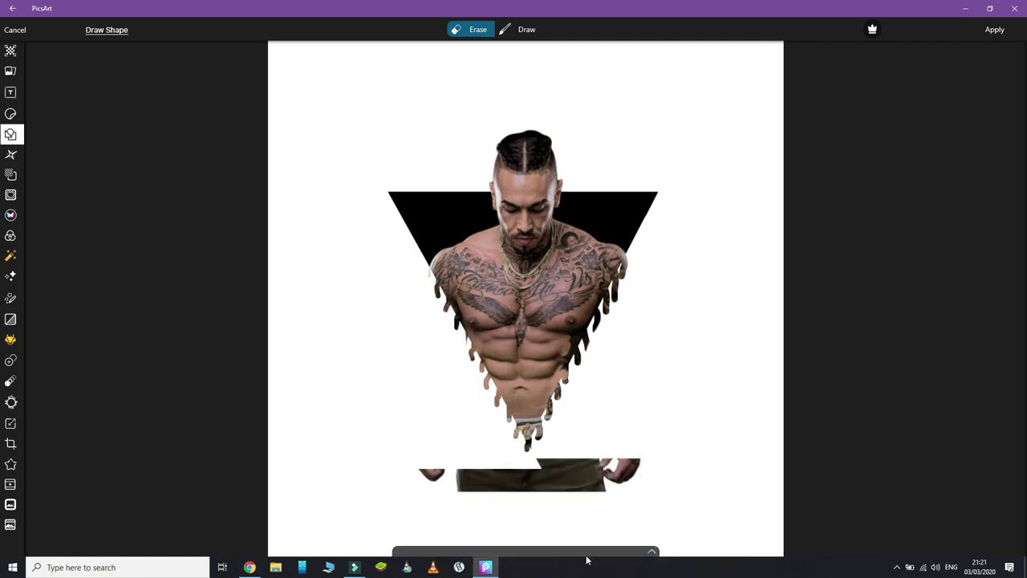
pyautogui.click(993, 27)
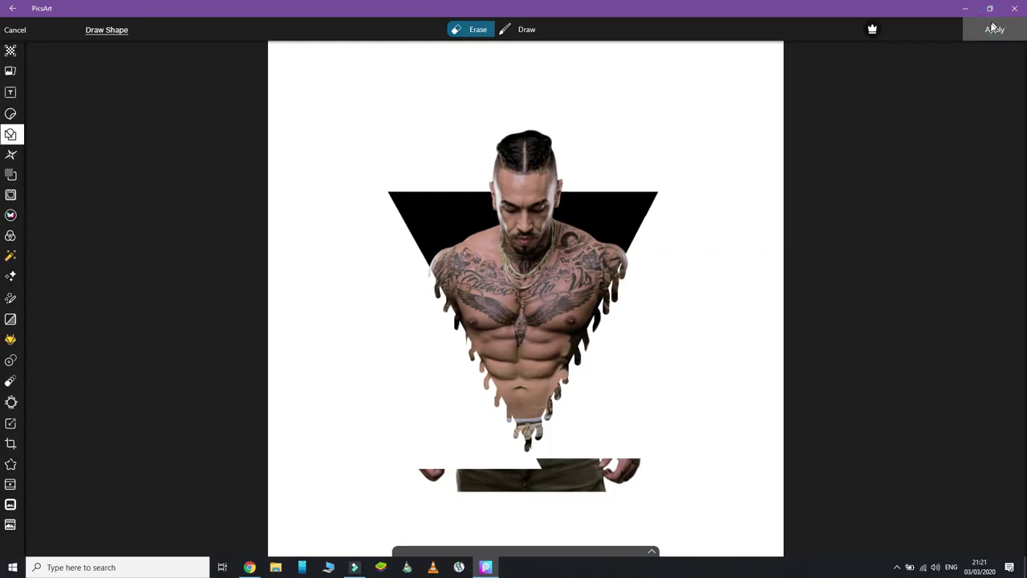
# Erase the leftover hands and trousers below the triangle from the Photo 1 layer at maximum hardness, and apply the erasure.
pyautogui.click(966, 133)
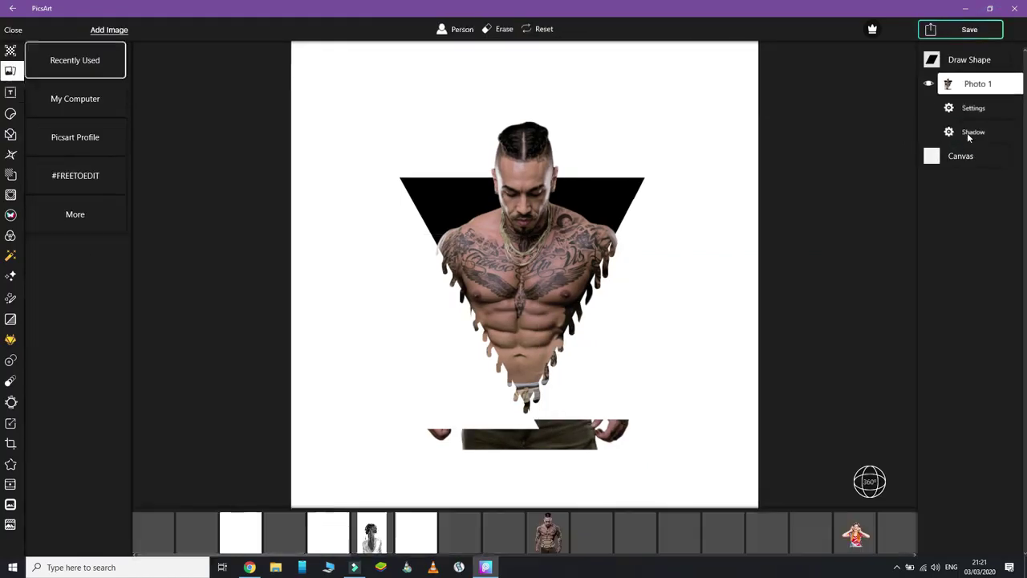
pyautogui.click(502, 29)
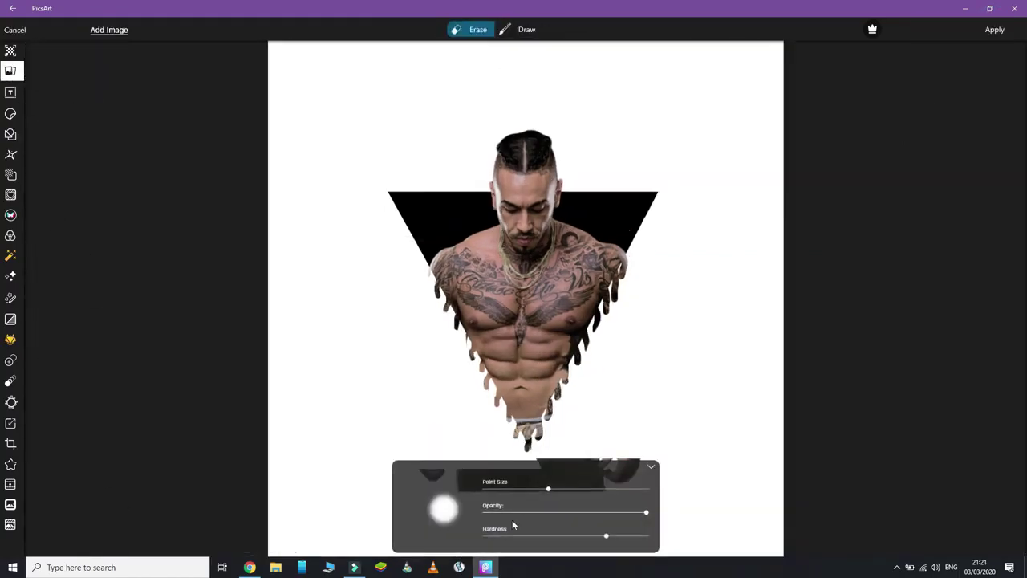
pyautogui.moveTo(630, 538); pyautogui.dragTo(654, 539)
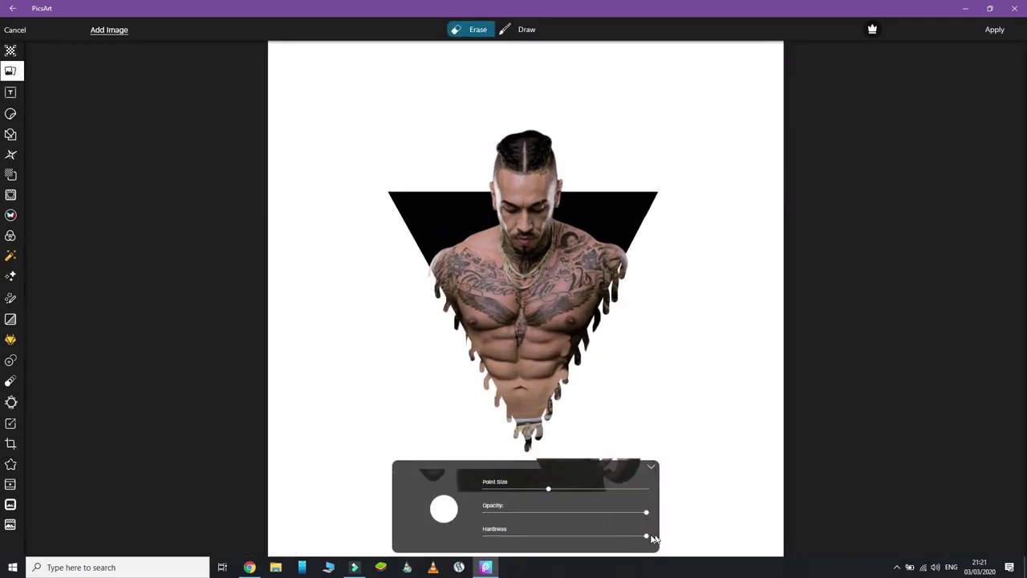
pyautogui.click(651, 469)
pyautogui.moveTo(647, 470)
pyautogui.mouseDown()
pyautogui.moveTo(411, 478)
pyautogui.moveTo(615, 485)
pyautogui.moveTo(450, 493)
pyautogui.mouseUp()
pyautogui.click(993, 30)
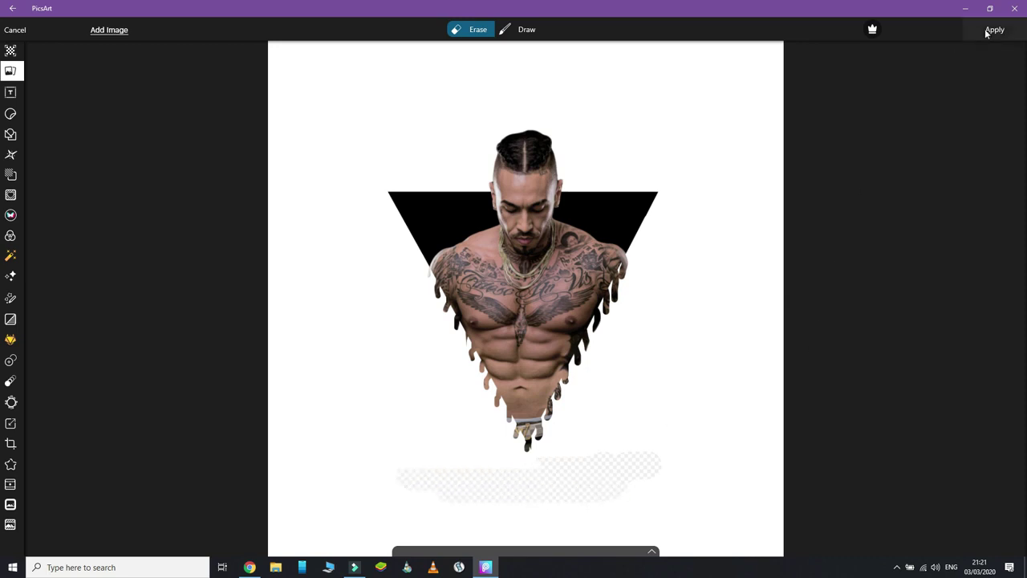
# Fill the canvas background with white and merge all layers into one photo without exporting it.
pyautogui.click(942, 163)
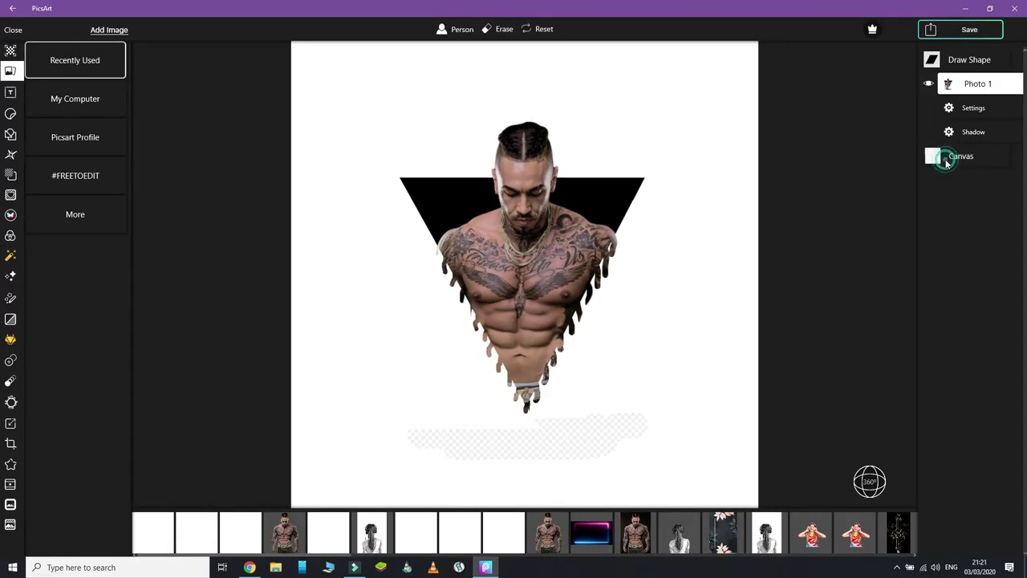
pyautogui.click(287, 536)
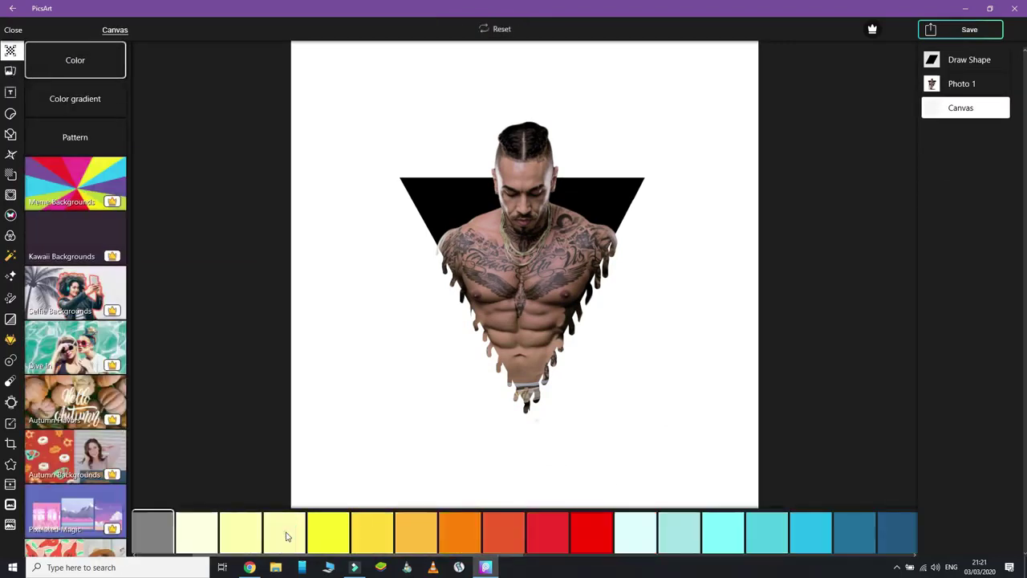
pyautogui.click(943, 31)
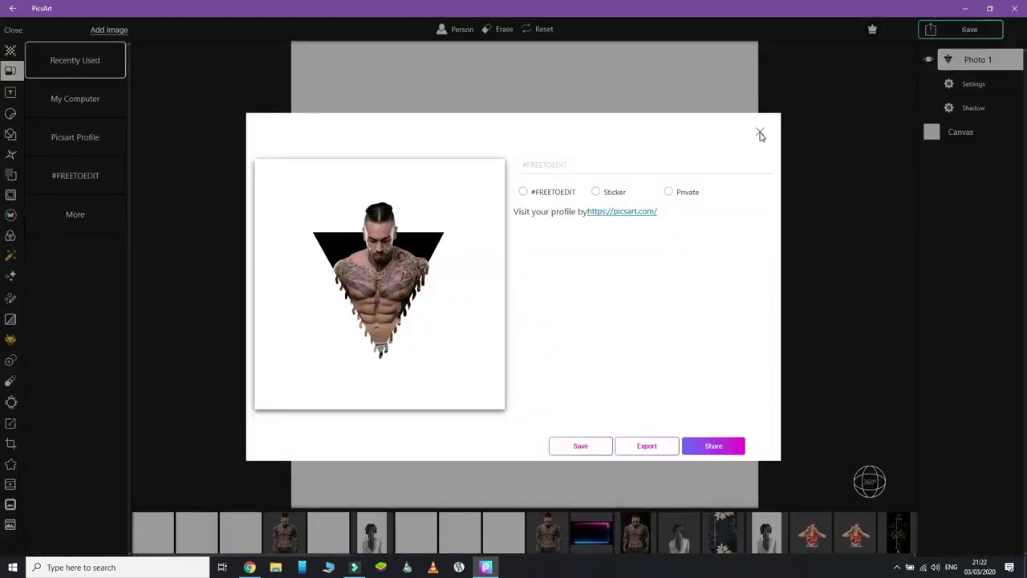
pyautogui.click(760, 135)
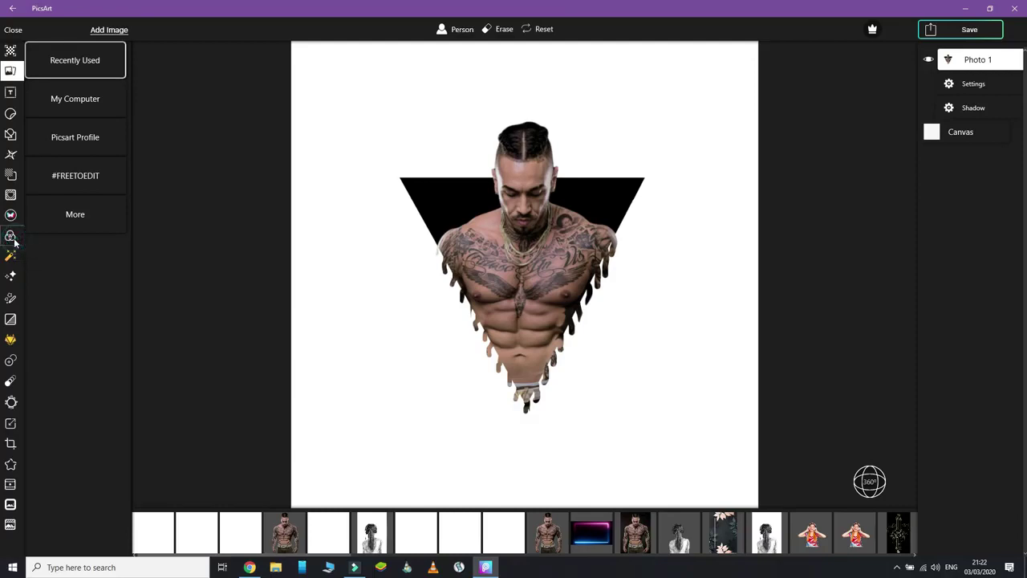
# Apply the Shear effect from the Artistic effects to the merged photo.
pyautogui.click(10, 236)
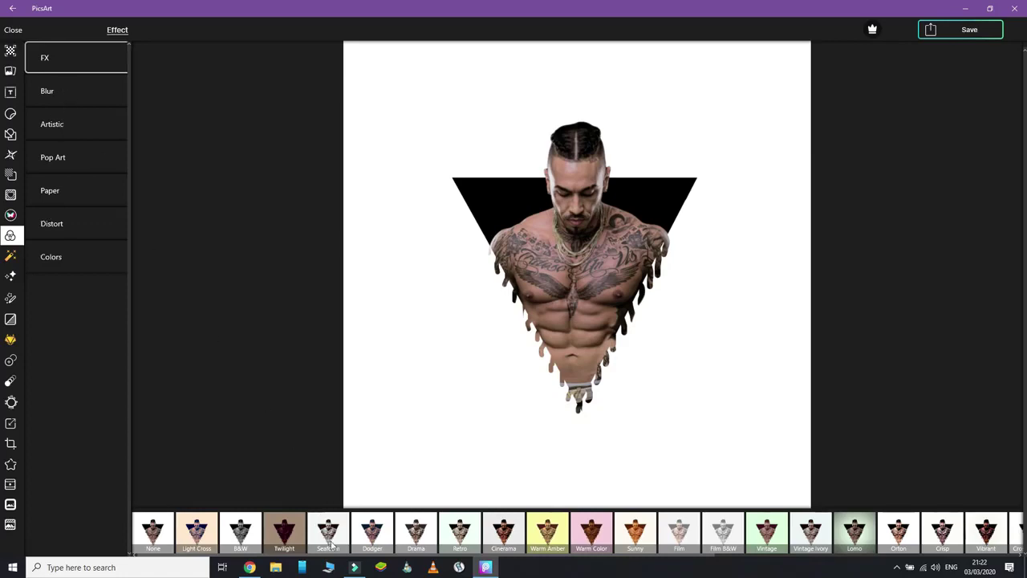
pyautogui.hscroll(5, 372, 532)
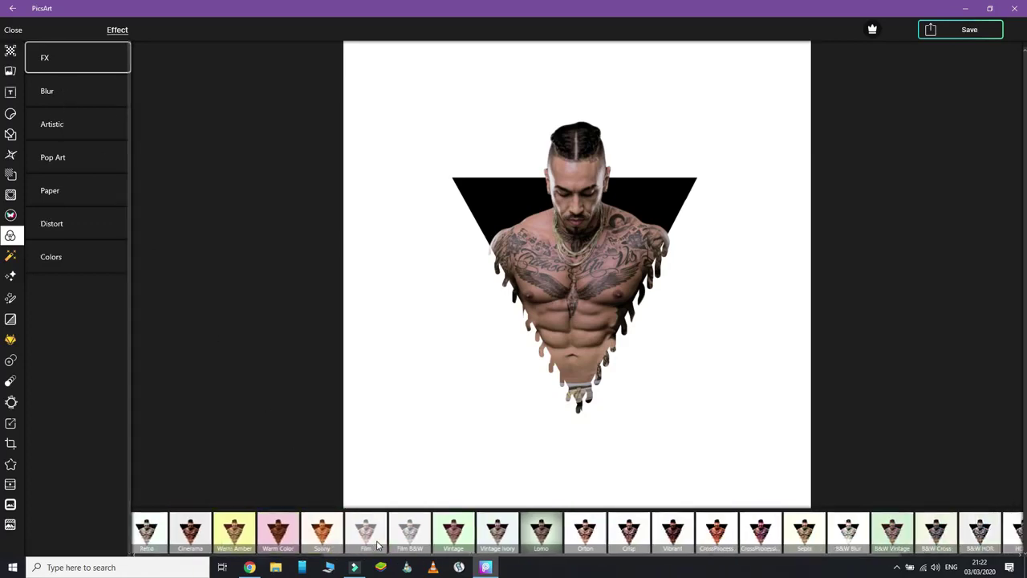
pyautogui.click(57, 94)
pyautogui.click(60, 126)
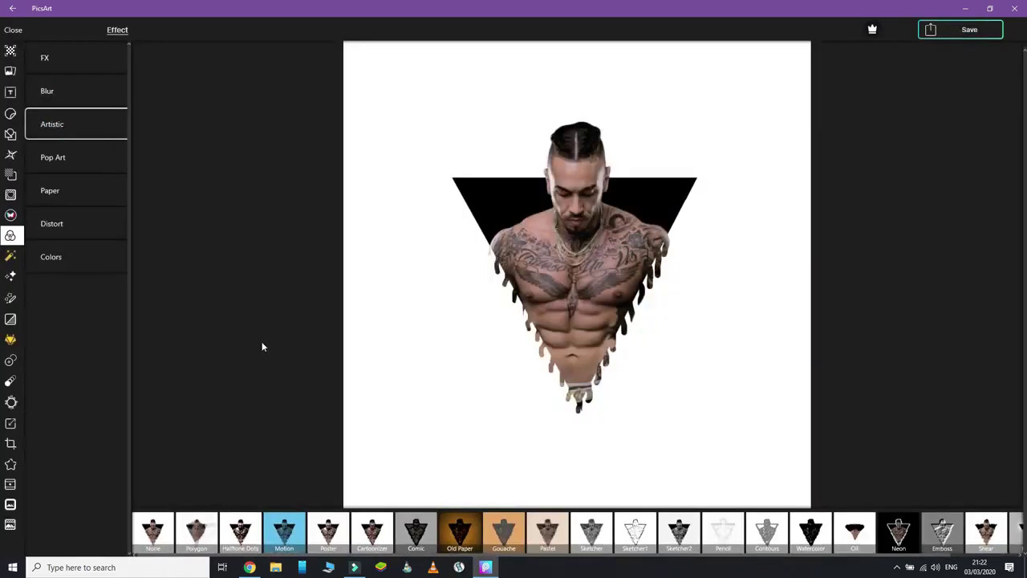
pyautogui.hscroll(1, 540, 541)
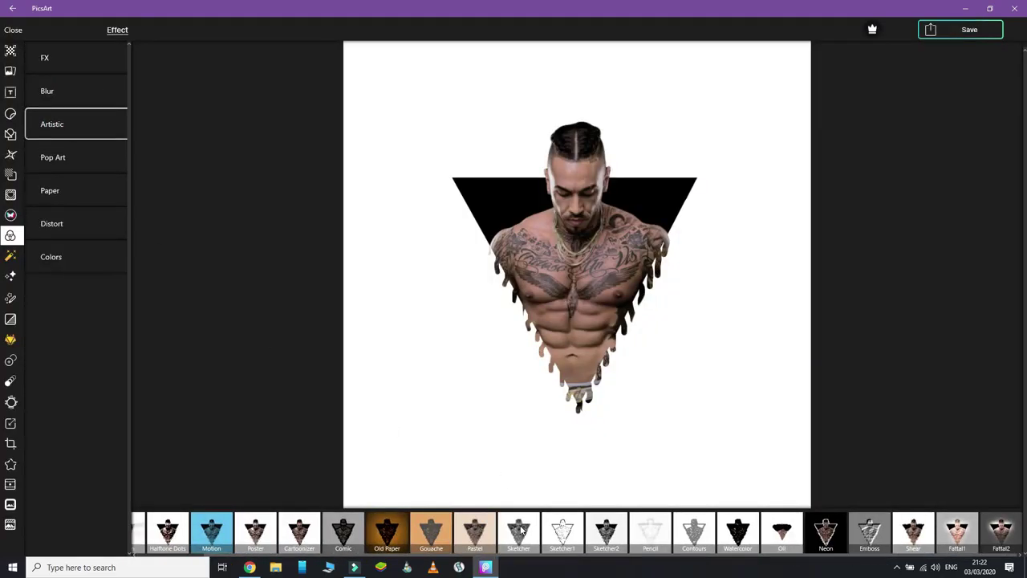
pyautogui.click(913, 530)
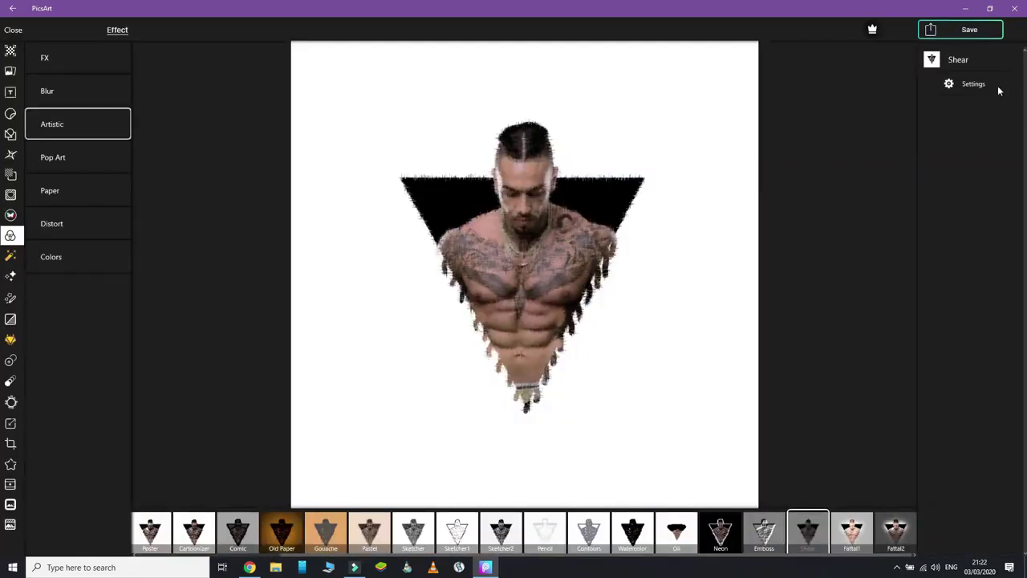
# Switch the Shear effect to the diagonal-line pattern, reduce its size and raise its angle to the maximum.
pyautogui.click(974, 84)
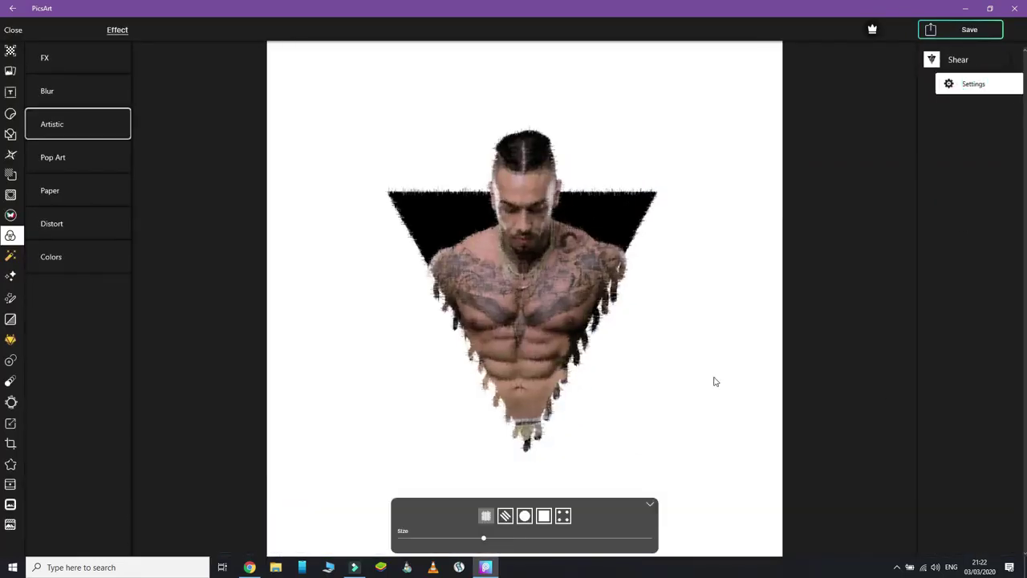
pyautogui.click(505, 515)
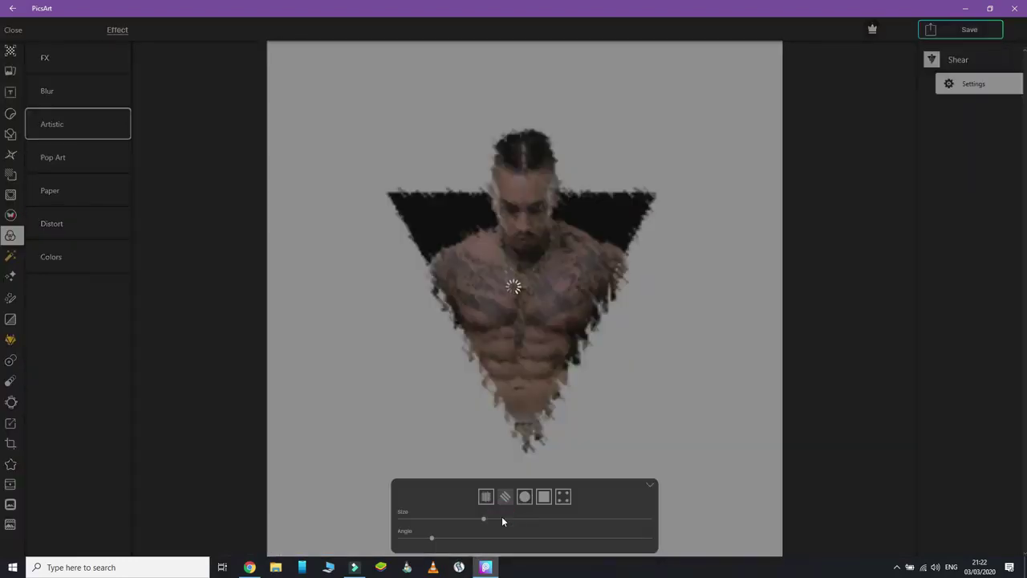
pyautogui.moveTo(431, 539); pyautogui.dragTo(501, 537)
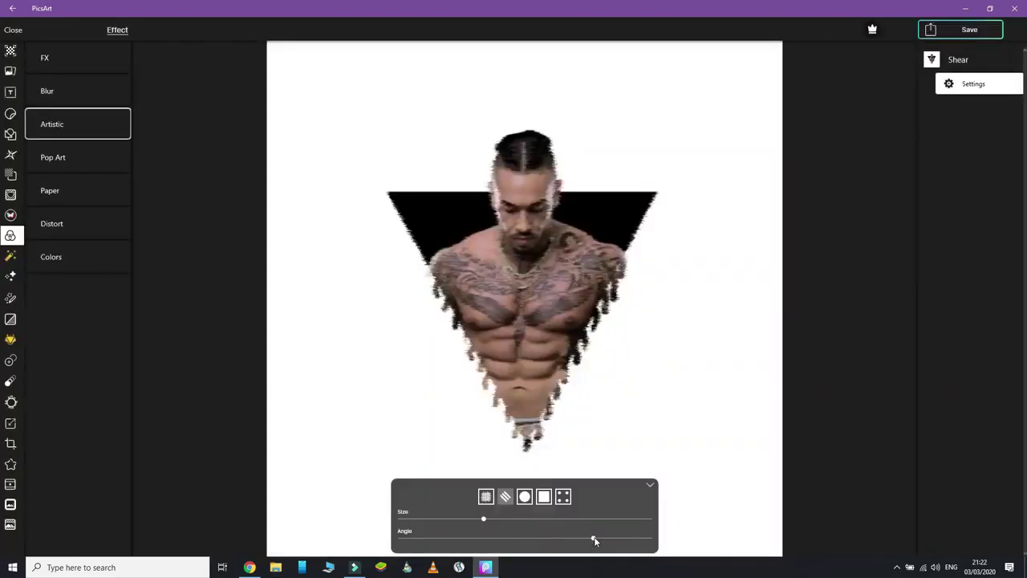
pyautogui.click(594, 538)
pyautogui.moveTo(484, 519)
pyautogui.mouseDown()
pyautogui.moveTo(666, 520)
pyautogui.moveTo(435, 521)
pyautogui.mouseUp()
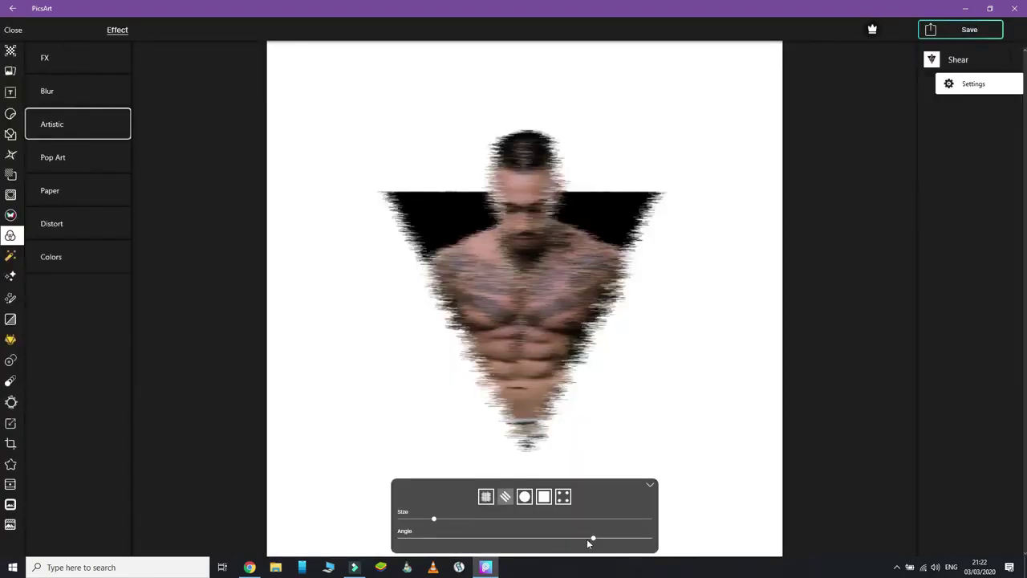
pyautogui.moveTo(591, 538); pyautogui.dragTo(533, 536)
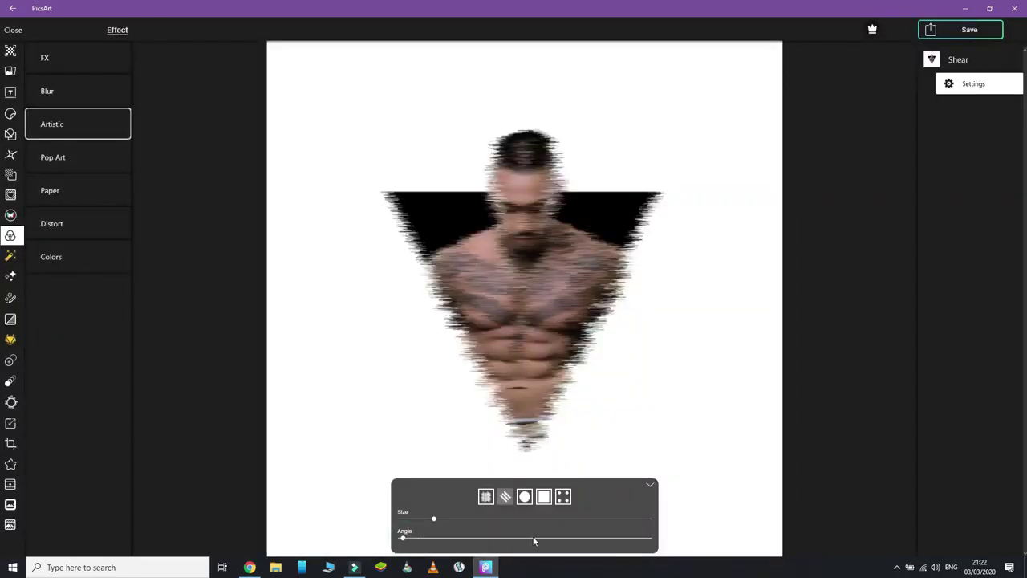
pyautogui.moveTo(609, 541); pyautogui.dragTo(650, 538)
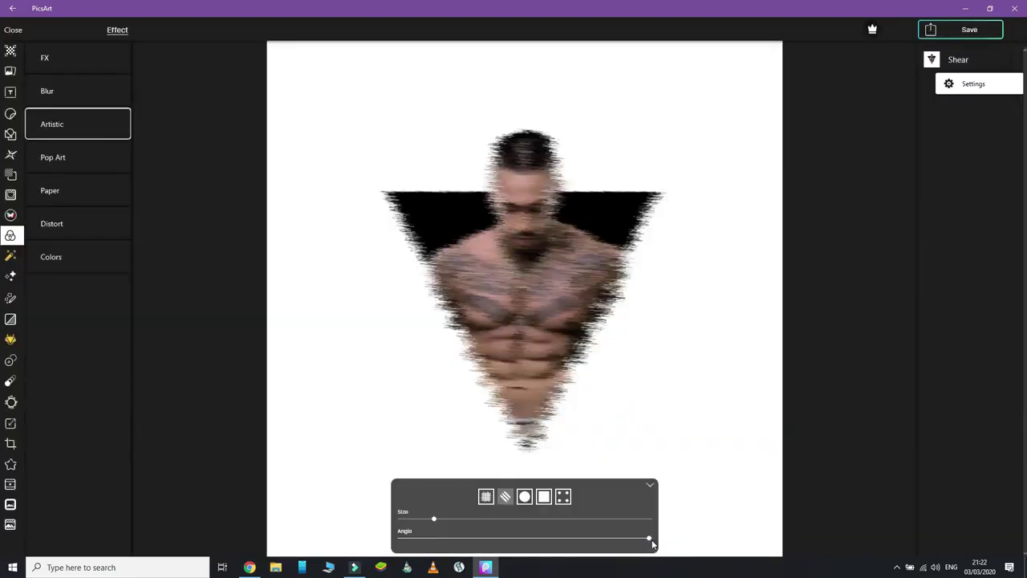
# Try the Shear effect at a minimal size and at progressively larger sizes.
pyautogui.moveTo(435, 519); pyautogui.dragTo(402, 520)
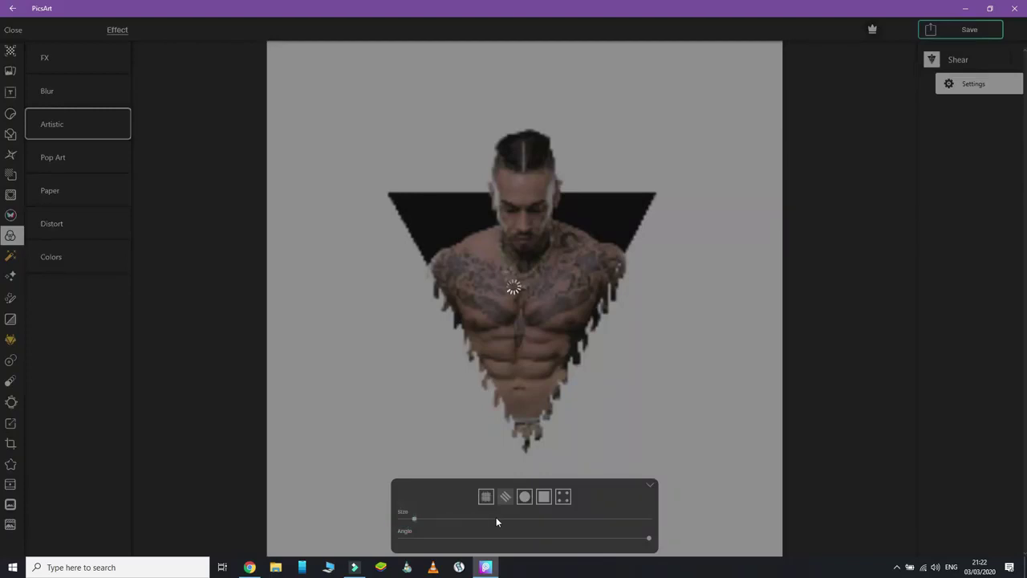
pyautogui.moveTo(496, 519); pyautogui.dragTo(525, 520)
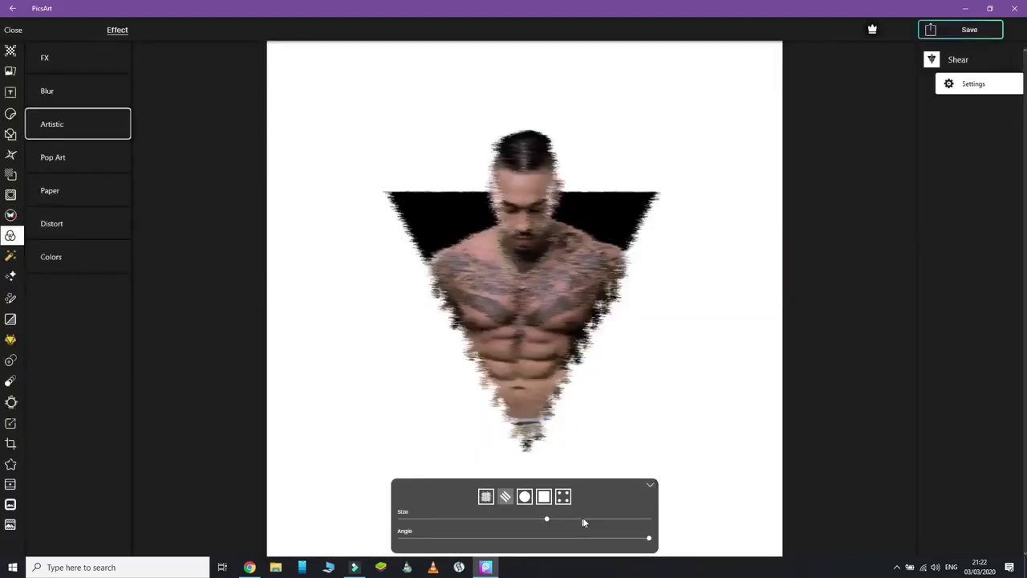
pyautogui.click(584, 519)
pyautogui.click(622, 520)
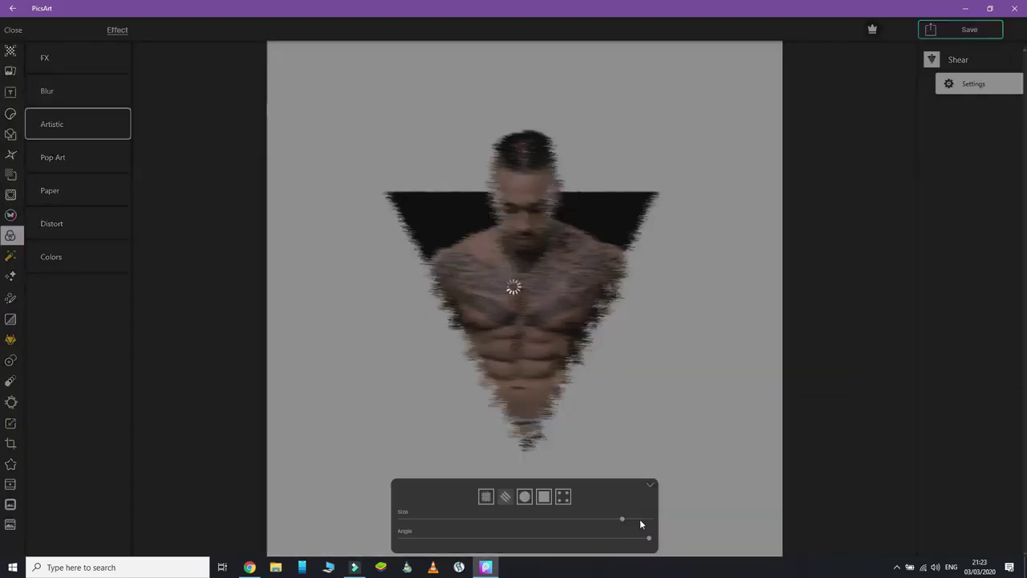
# Try several Shear angles, settle slightly above the midpoint, and set the size to the maximum.
pyautogui.click(528, 538)
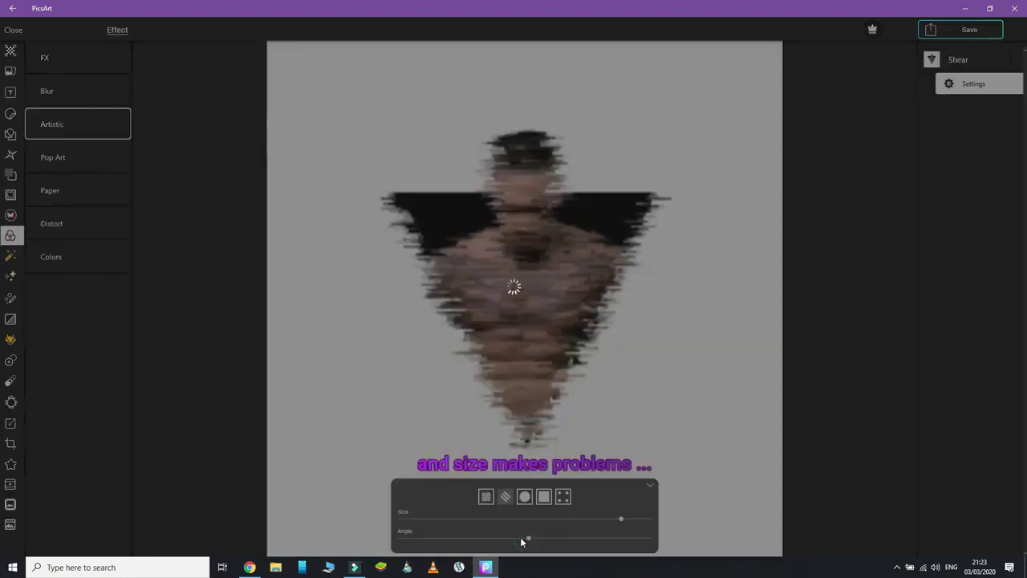
pyautogui.click(518, 537)
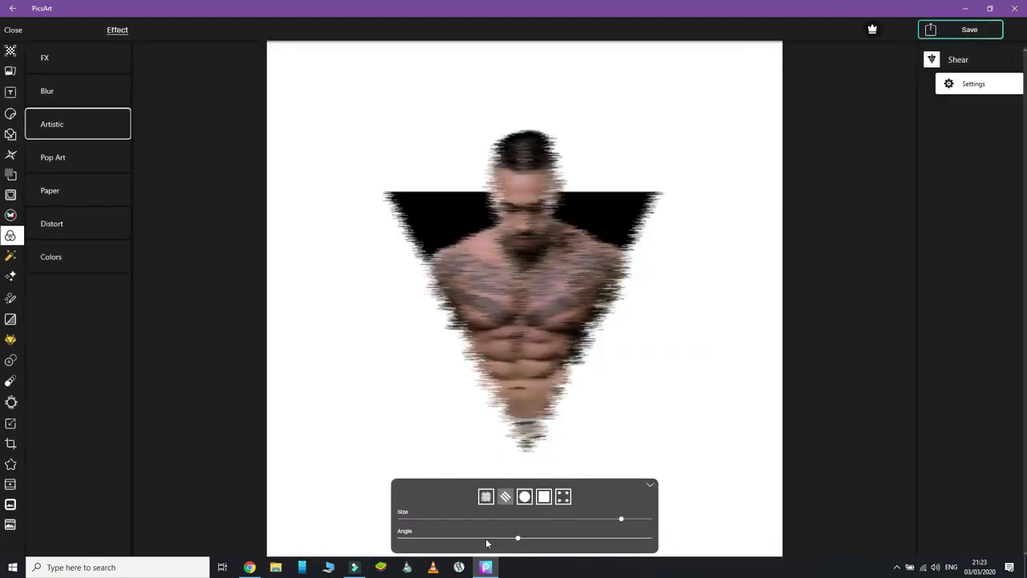
pyautogui.click(485, 537)
pyautogui.click(405, 538)
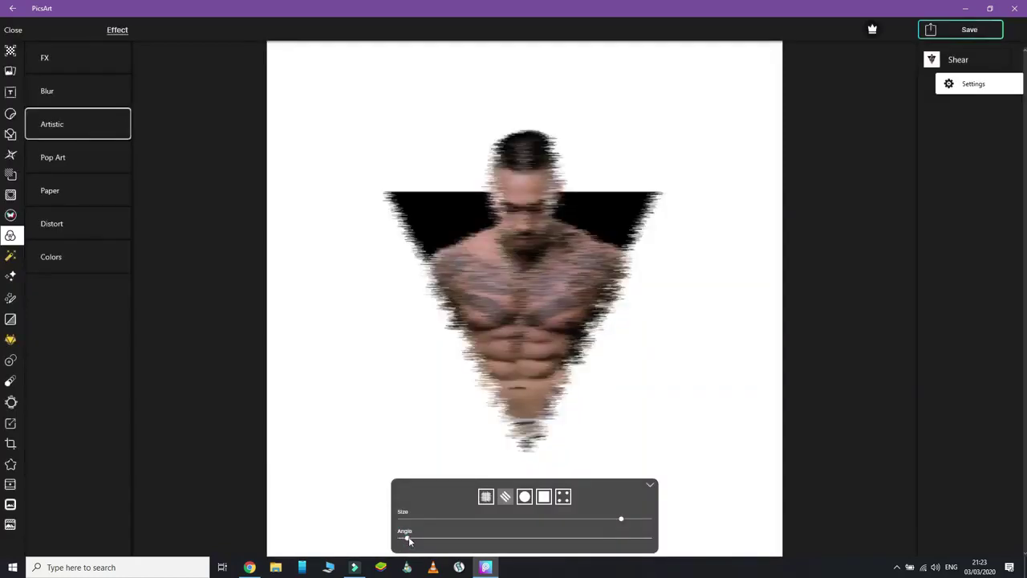
pyautogui.click(403, 539)
pyautogui.click(418, 539)
pyautogui.click(543, 537)
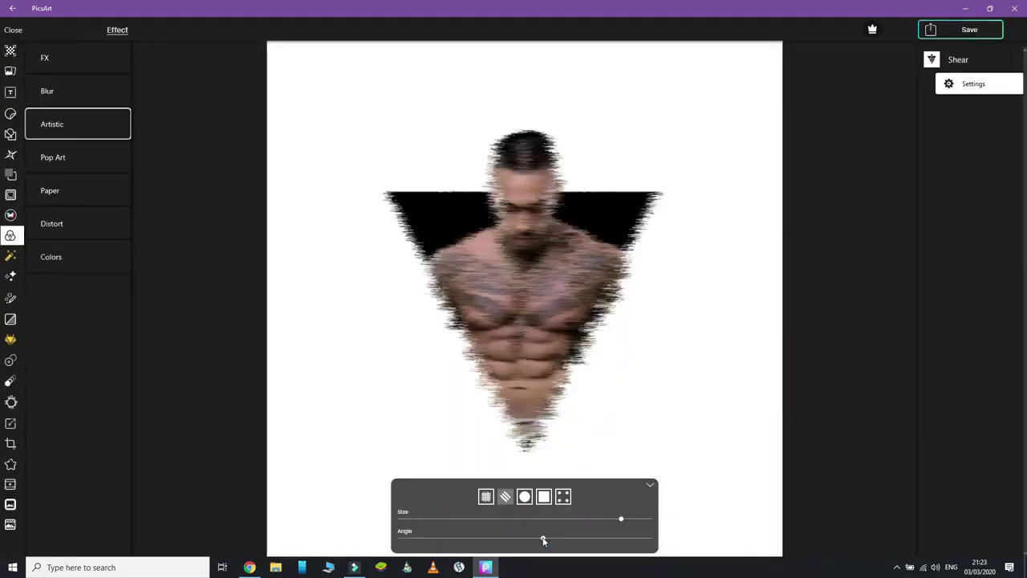
pyautogui.click(649, 519)
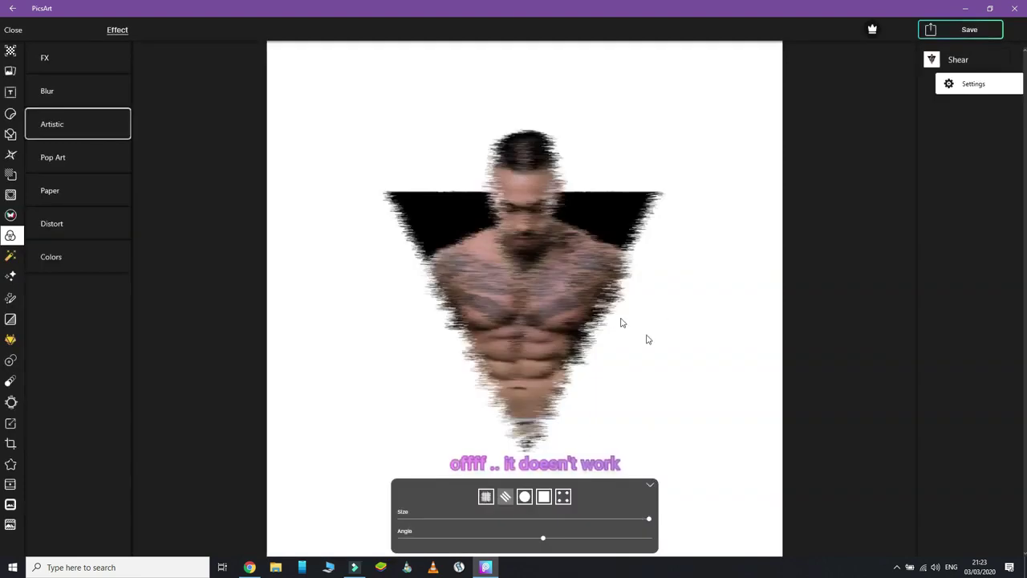
pyautogui.click(650, 485)
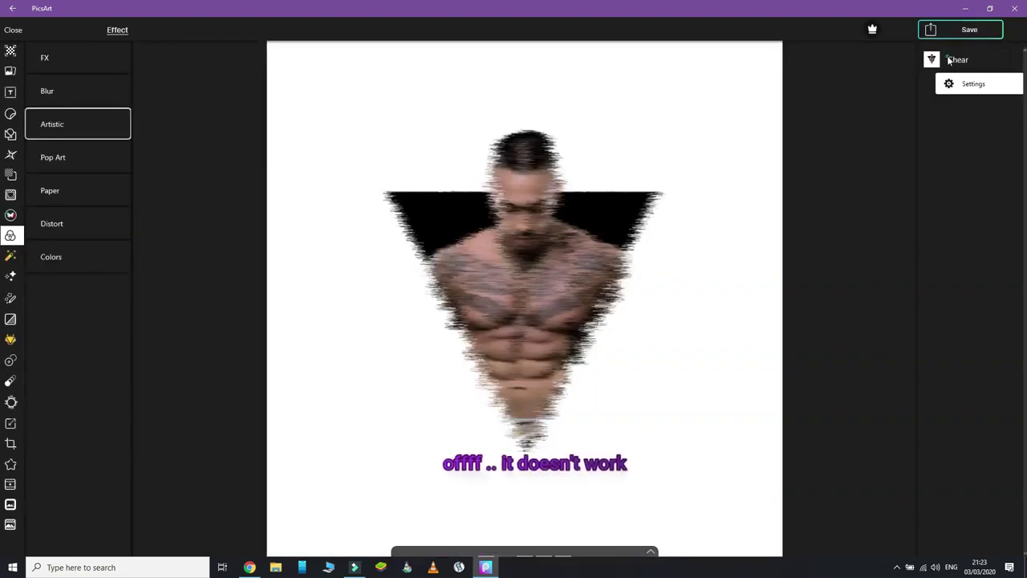
# Erase the Shear effect from the triangle's upper black areas and the man's head with a smaller eraser at maximum hardness.
pyautogui.click(803, 185)
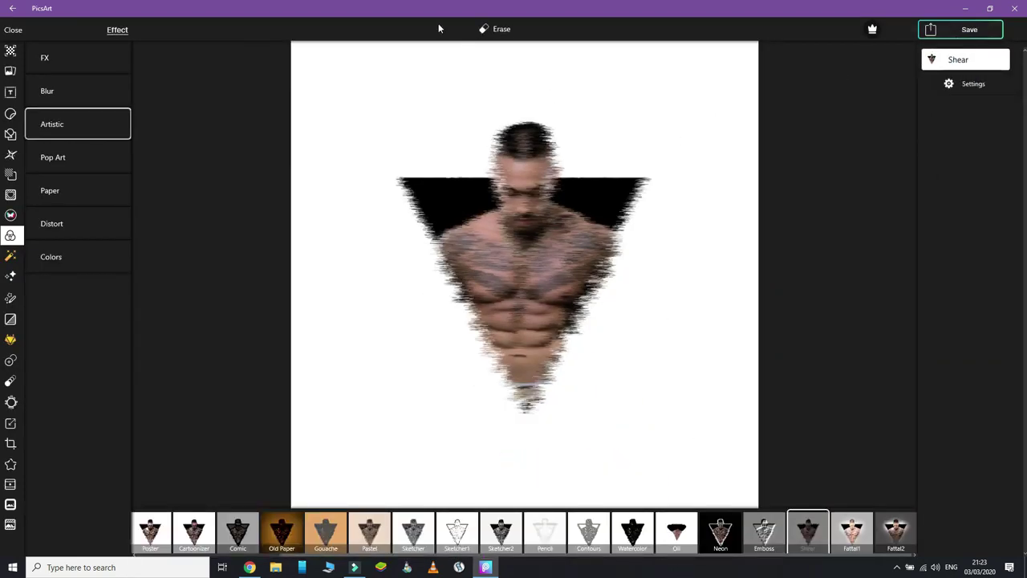
pyautogui.click(491, 28)
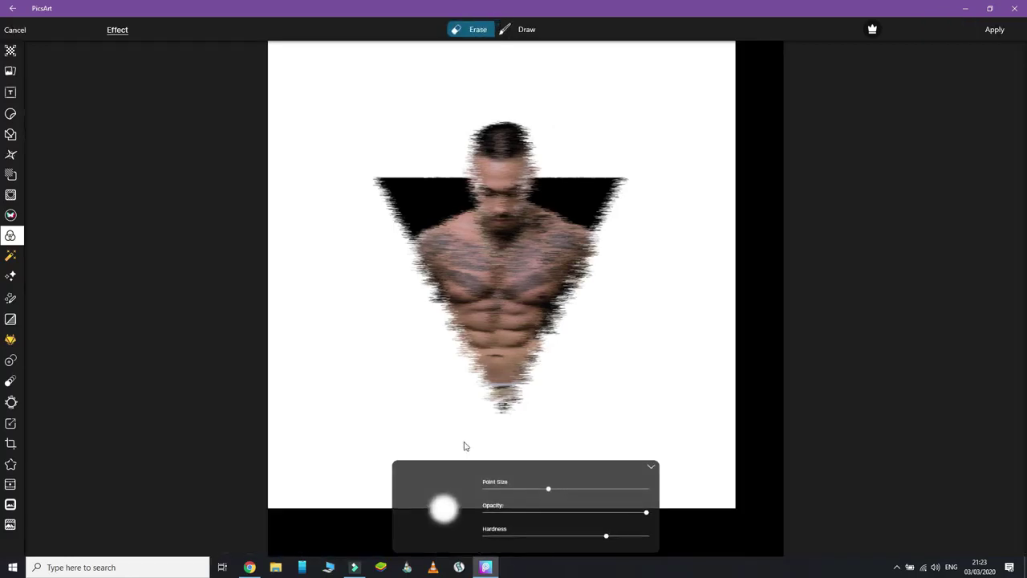
pyautogui.click(643, 535)
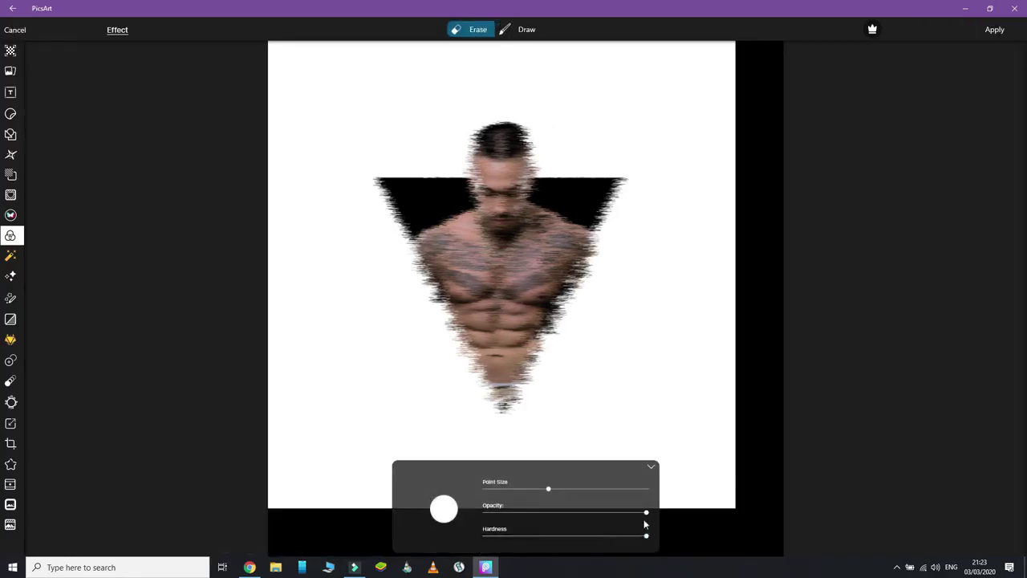
pyautogui.click(510, 489)
pyautogui.moveTo(617, 190); pyautogui.dragTo(615, 194)
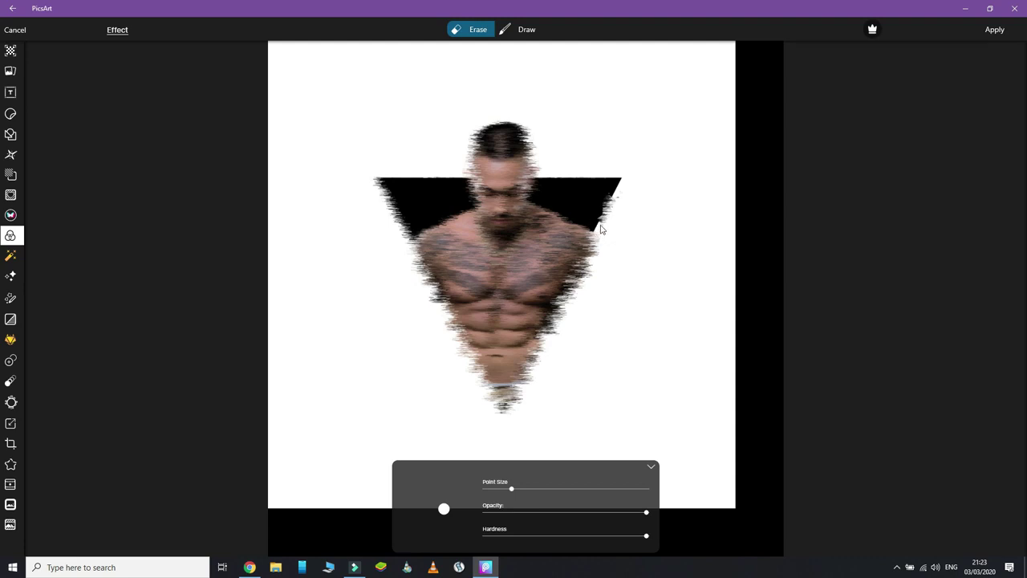
pyautogui.moveTo(601, 229); pyautogui.dragTo(607, 195)
pyautogui.moveTo(537, 202); pyautogui.dragTo(436, 191)
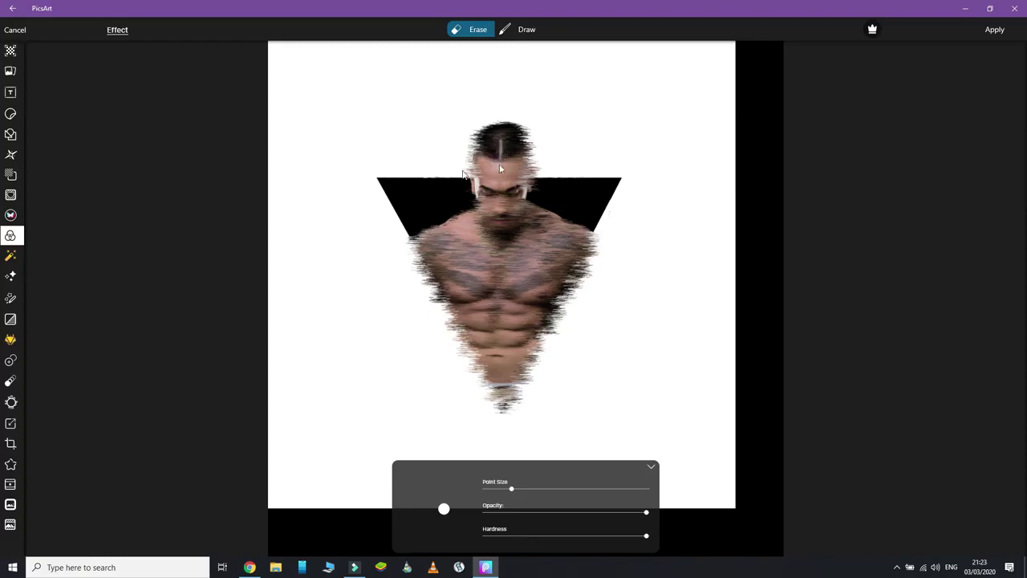
pyautogui.moveTo(499, 164); pyautogui.dragTo(394, 177)
pyautogui.moveTo(497, 174)
pyautogui.mouseDown()
pyautogui.moveTo(533, 166)
pyautogui.moveTo(481, 150)
pyautogui.moveTo(554, 127)
pyautogui.moveTo(513, 133)
pyautogui.mouseUp()
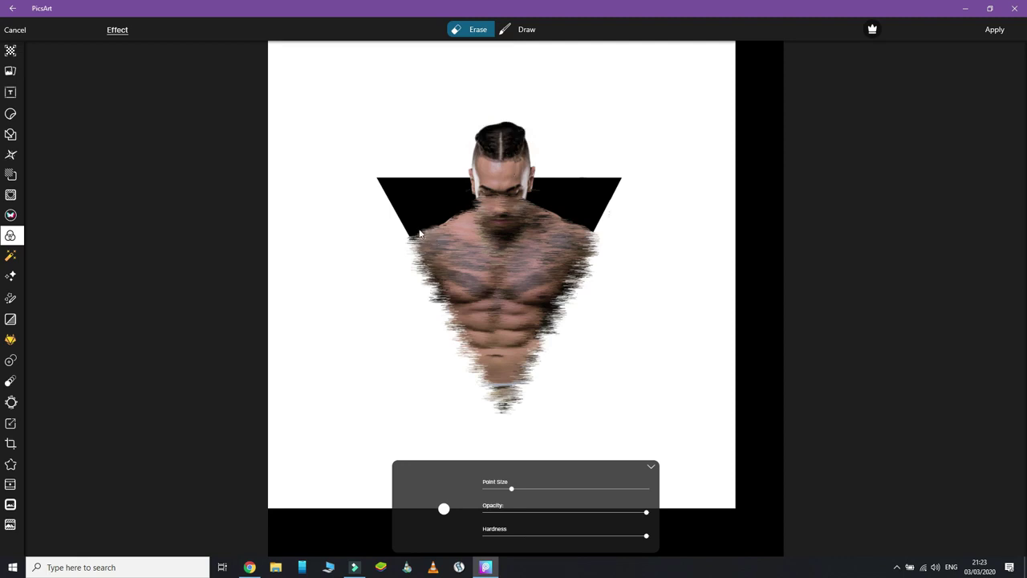
# Erase the Shear effect inside the shoulders and lower torso, and touch up the waistband with a very small brush.
pyautogui.moveTo(417, 226); pyautogui.dragTo(421, 231)
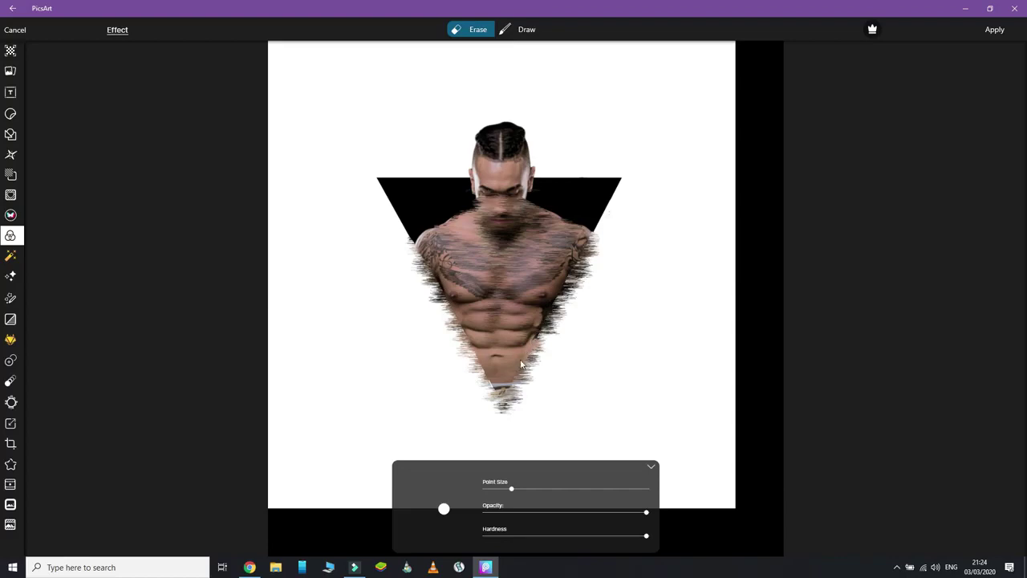
pyautogui.moveTo(511, 489); pyautogui.dragTo(490, 488)
pyautogui.moveTo(501, 387); pyautogui.dragTo(499, 398)
pyautogui.click(514, 29)
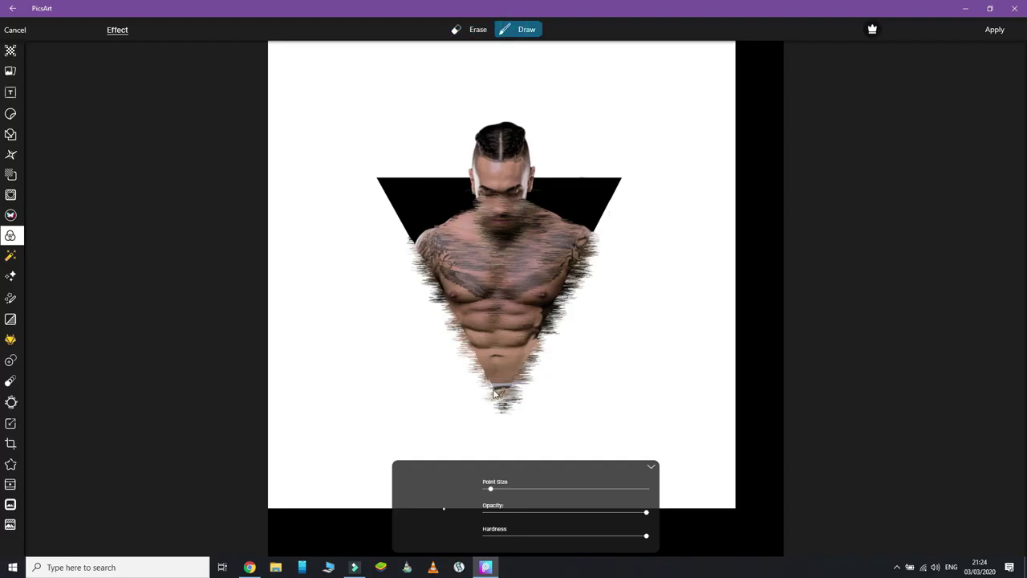
pyautogui.moveTo(494, 392); pyautogui.dragTo(494, 392)
# Clear the Shear effect from the face, neck and chest with a larger eraser, refine with a small one, and apply the erasure.
pyautogui.click(477, 30)
pyautogui.click(513, 489)
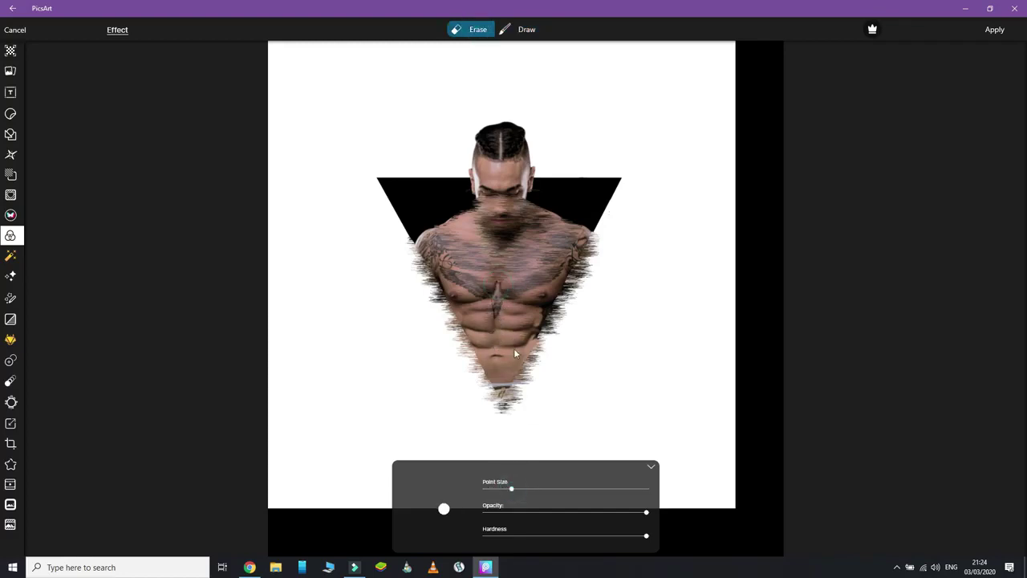
pyautogui.moveTo(527, 489); pyautogui.dragTo(550, 489)
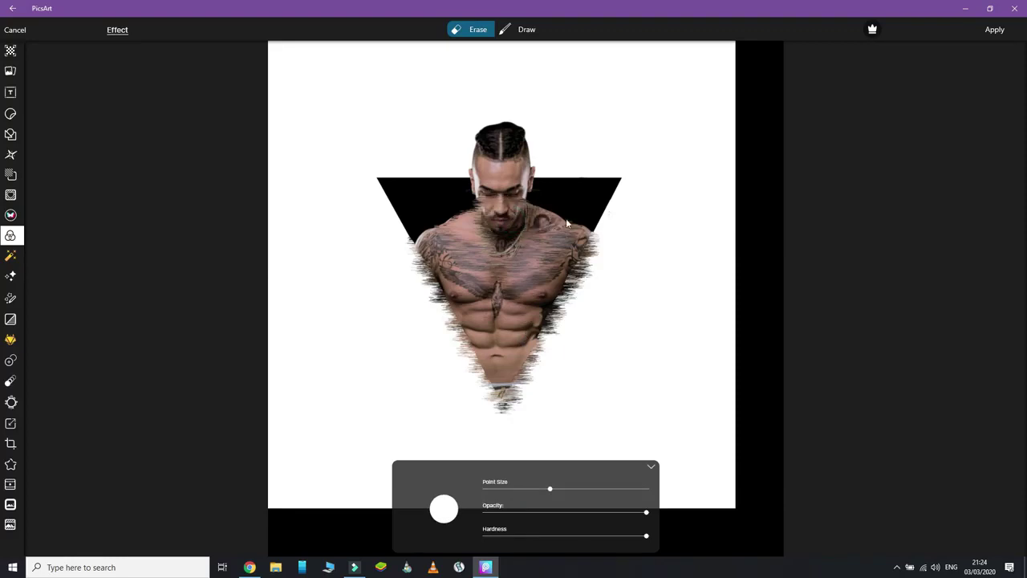
pyautogui.moveTo(572, 232); pyautogui.dragTo(548, 280)
pyautogui.moveTo(507, 188)
pyautogui.mouseDown()
pyautogui.moveTo(532, 192)
pyautogui.moveTo(457, 204)
pyautogui.moveTo(462, 215)
pyautogui.moveTo(535, 226)
pyautogui.mouseUp()
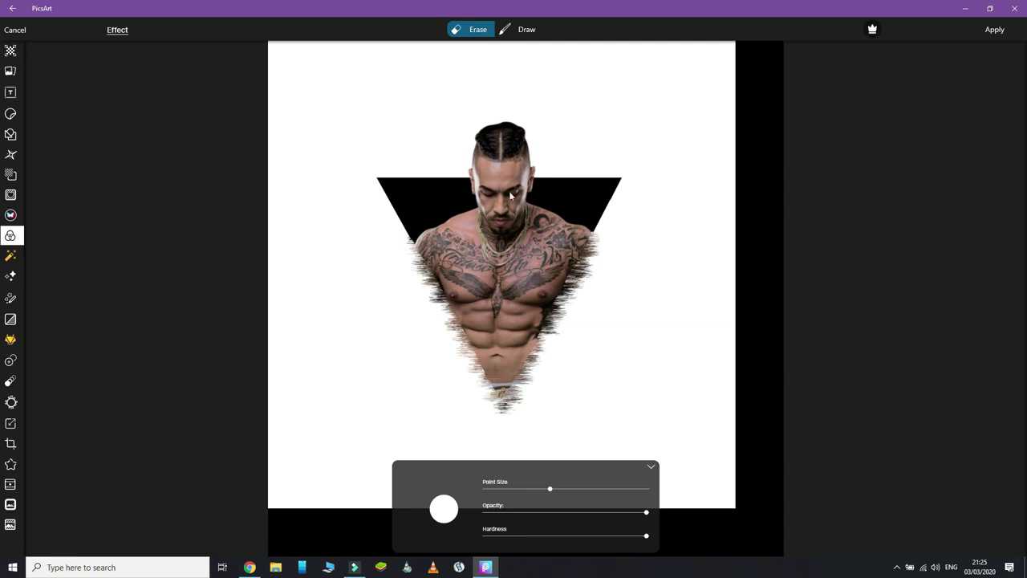
pyautogui.click(495, 488)
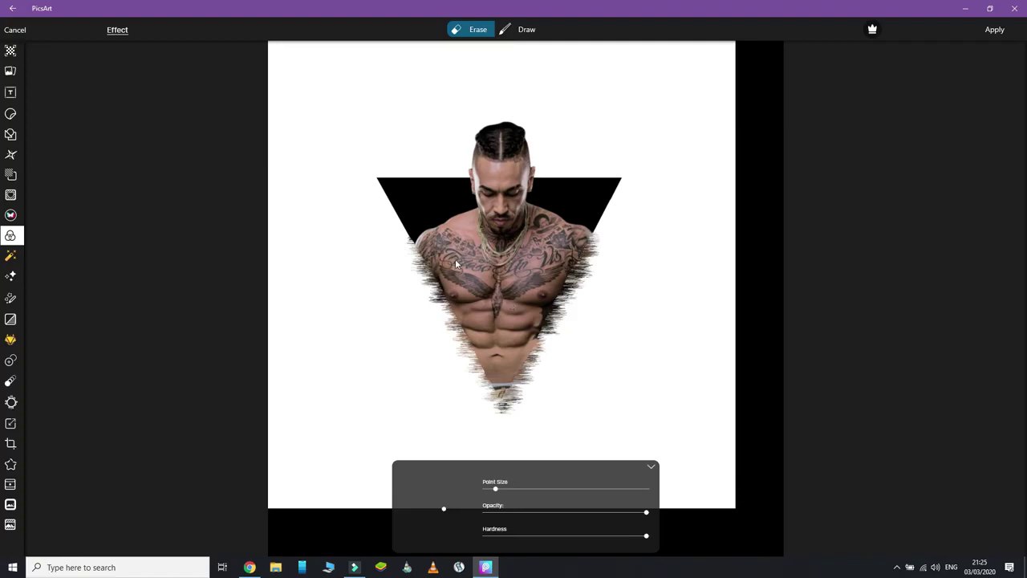
pyautogui.click(650, 467)
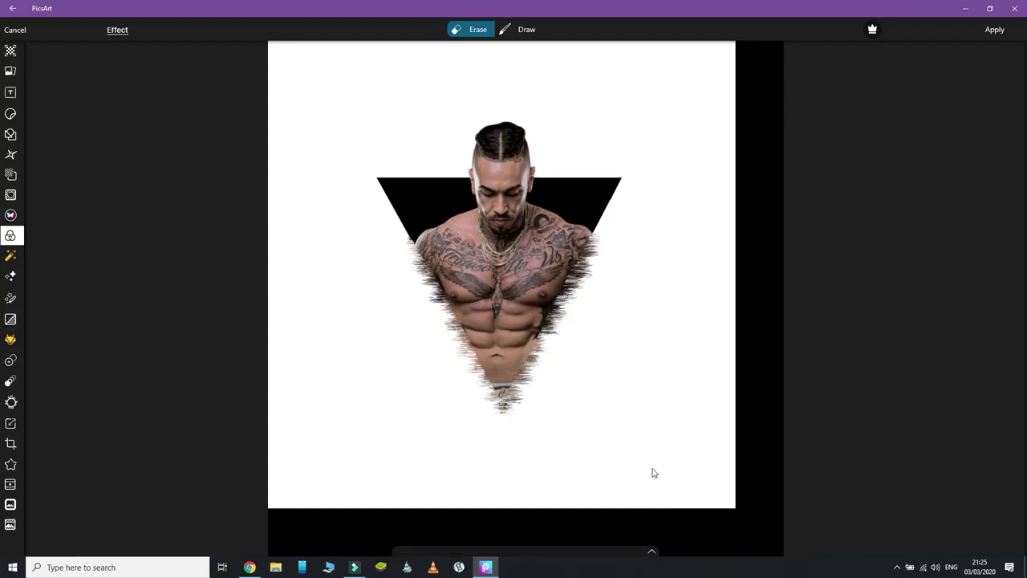
pyautogui.click(995, 30)
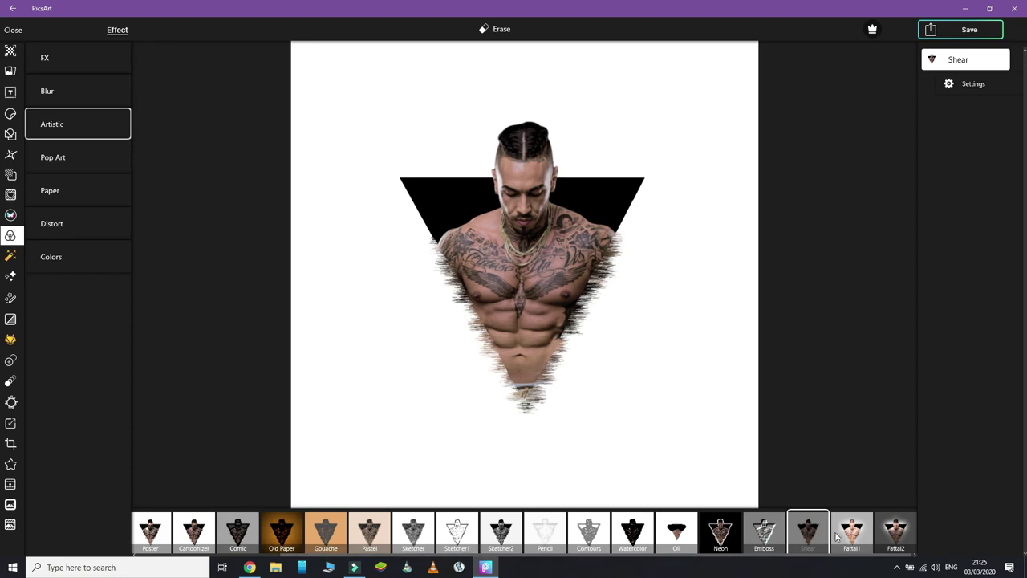
# Leave the Effect tool for Double Exposure and keep the Shear effect changes.
pyautogui.click(12, 215)
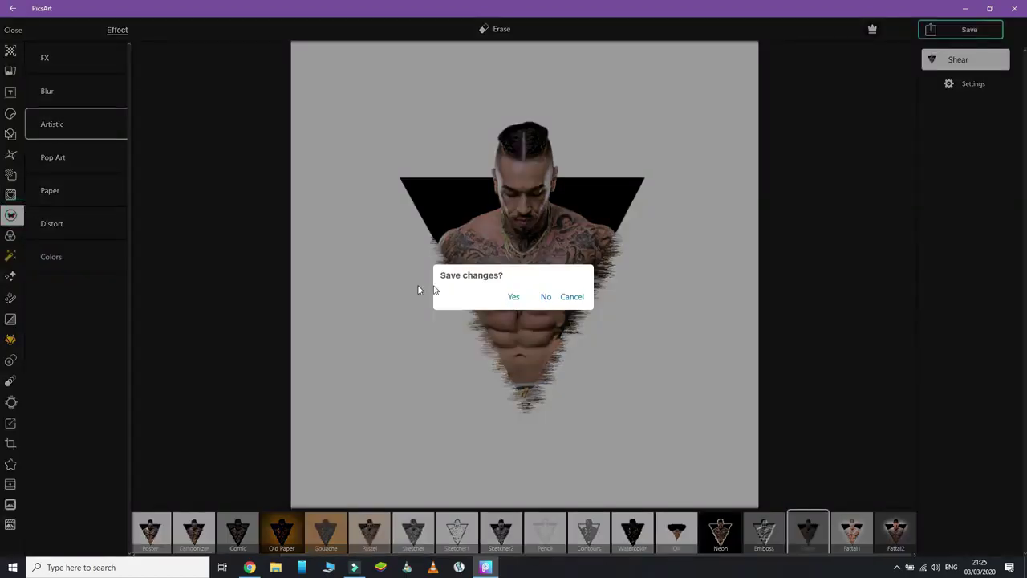
pyautogui.click(513, 296)
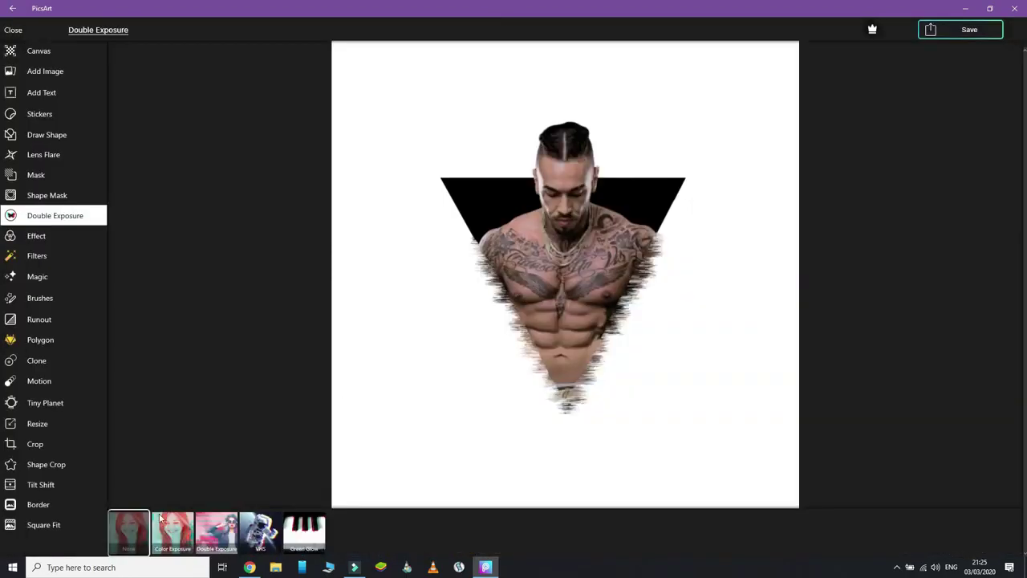
# Look through the Effect, Brushes and Magic tools, and browse the Magic presets for a finishing style.
pyautogui.click(55, 235)
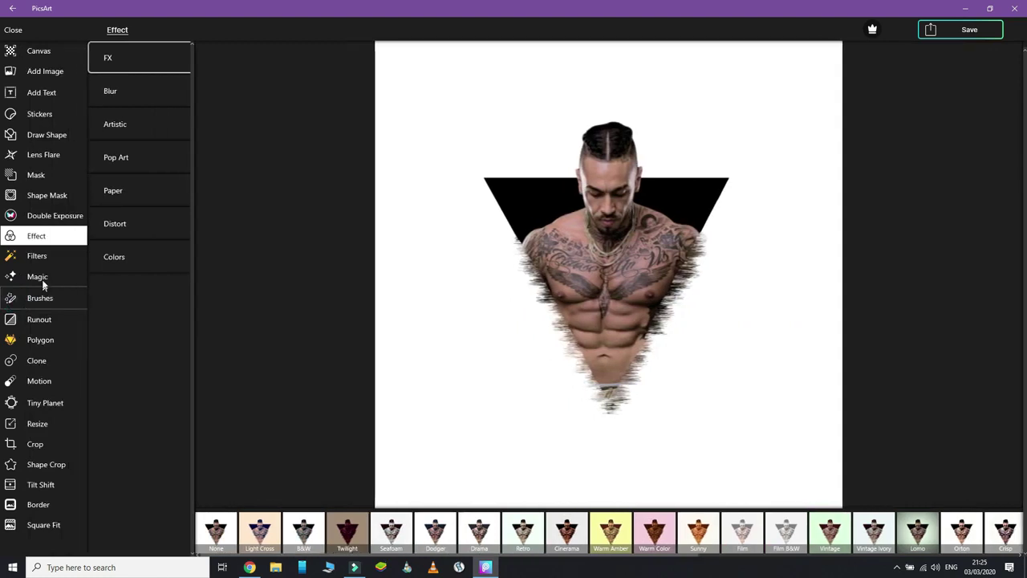
pyautogui.click(42, 282)
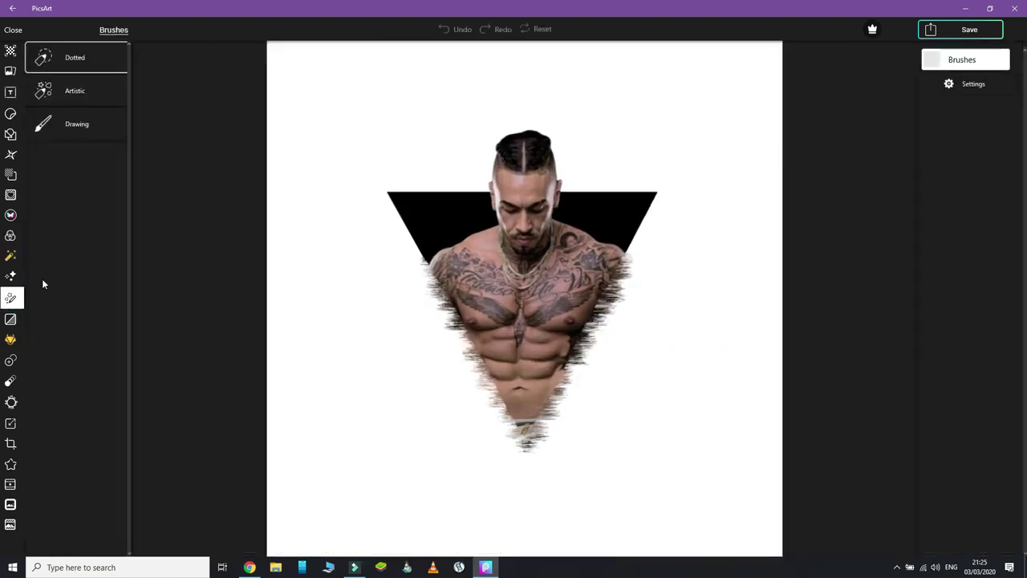
pyautogui.click(13, 276)
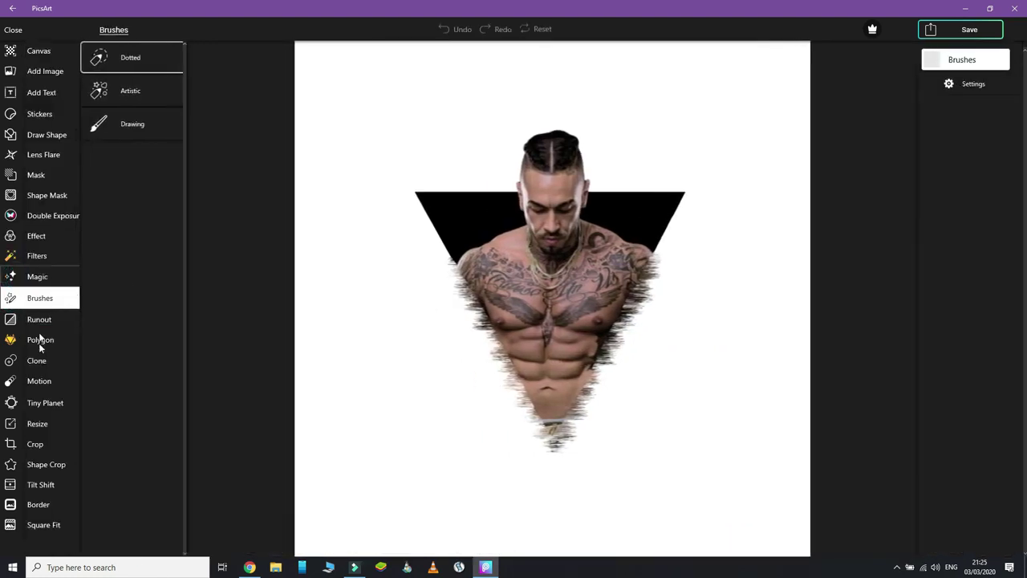
pyautogui.click(32, 256)
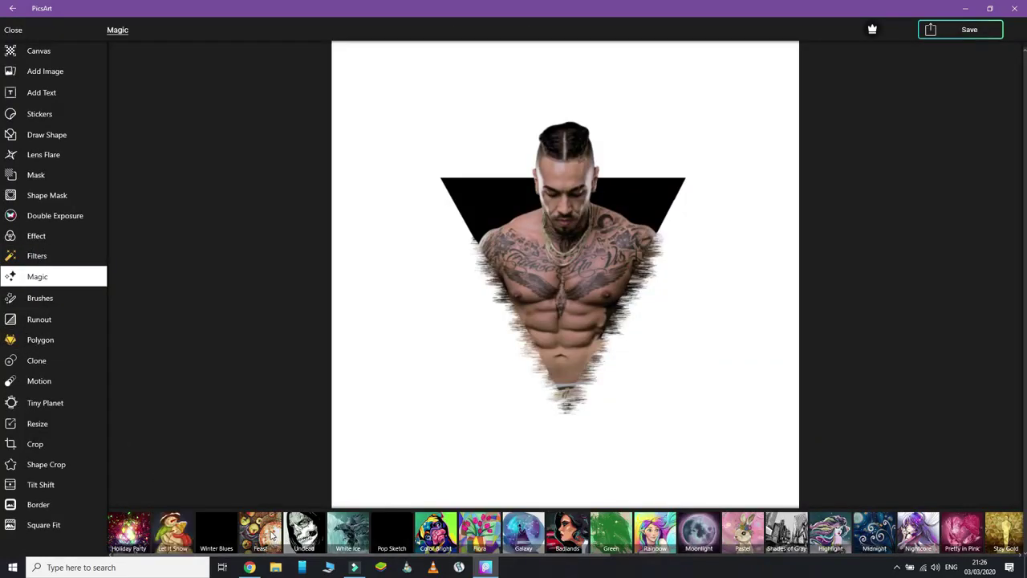
pyautogui.scroll(-6, 271, 536)
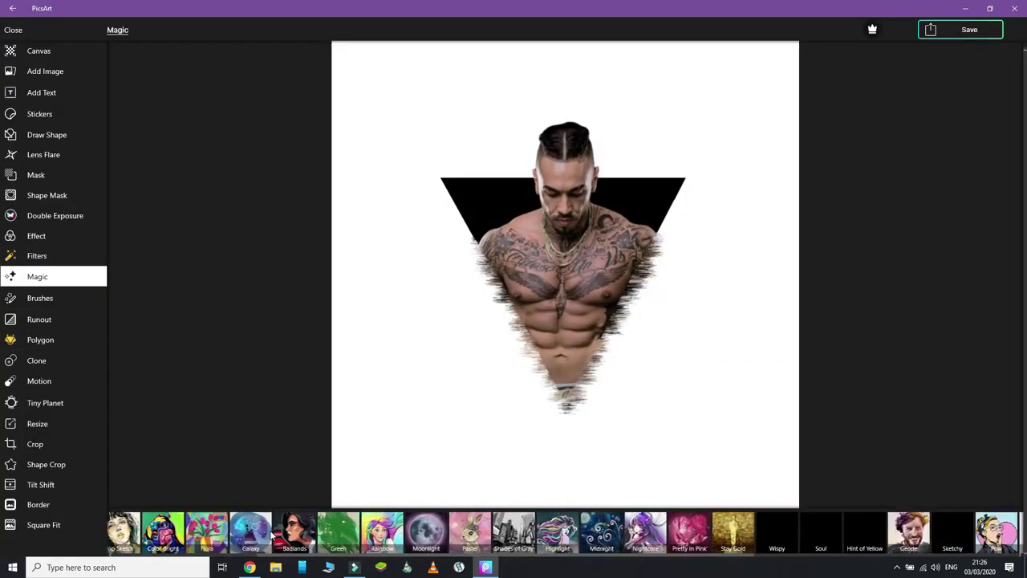
pyautogui.scroll(-2, 272, 536)
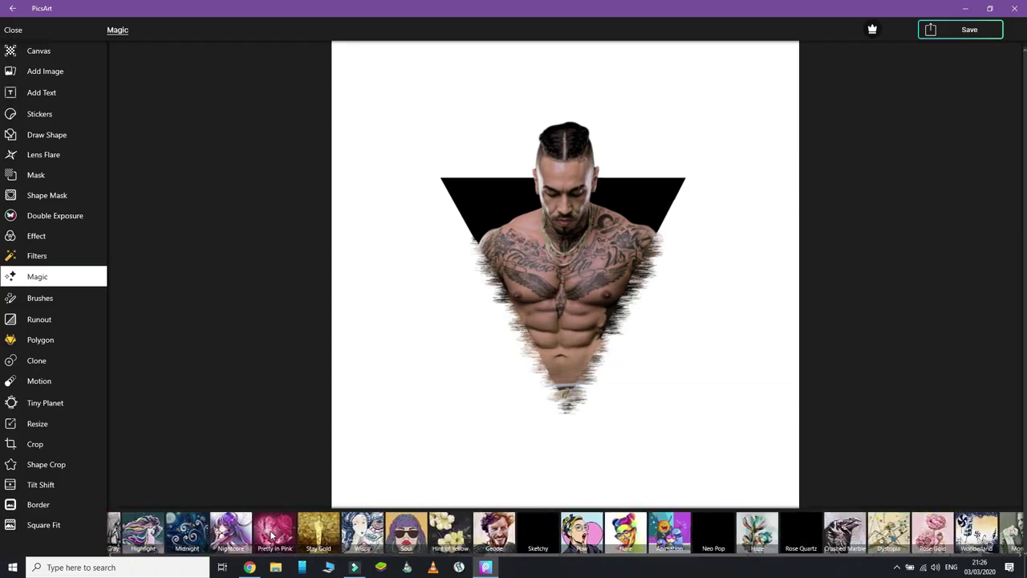
pyautogui.scroll(-1, 269, 536)
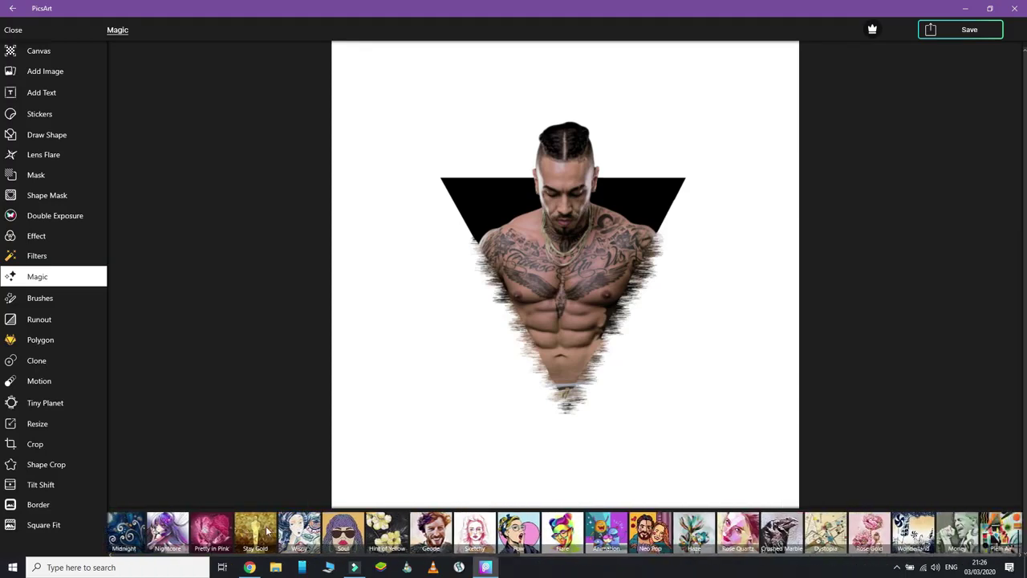
pyautogui.scroll(8, 263, 539)
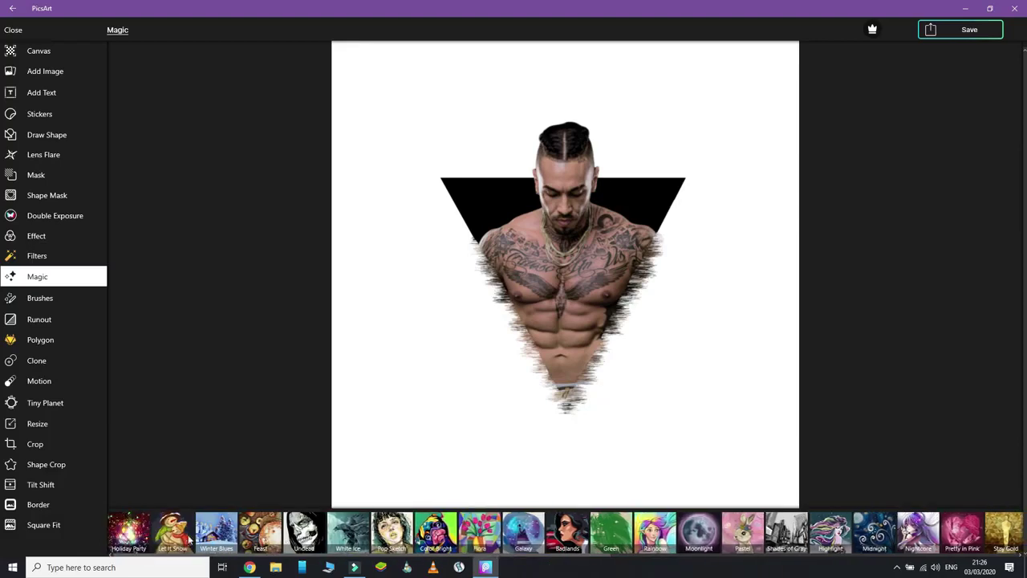
# Browse the FX and Pop Art effect categories.
pyautogui.click(38, 236)
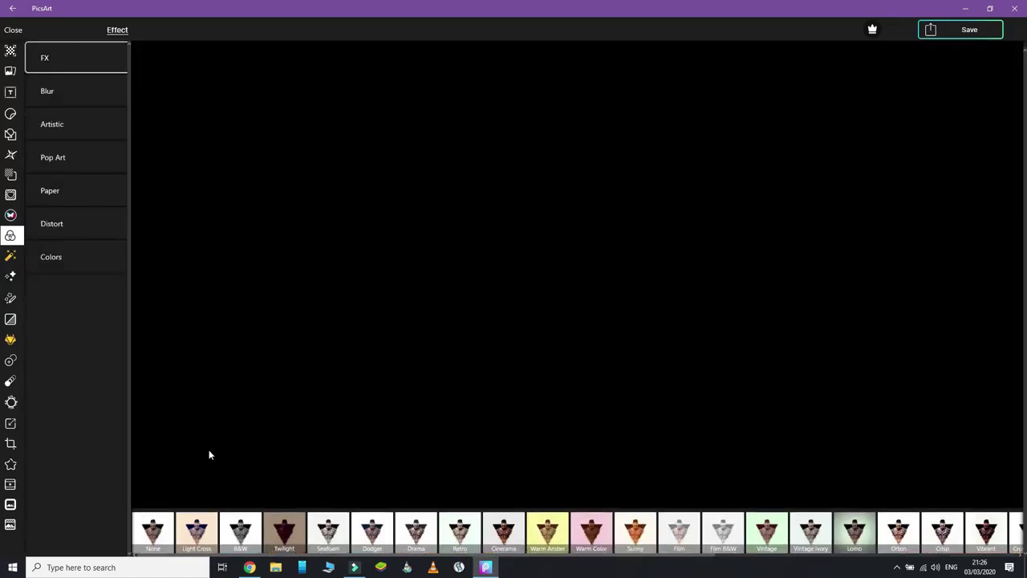
pyautogui.scroll(-3, 274, 514)
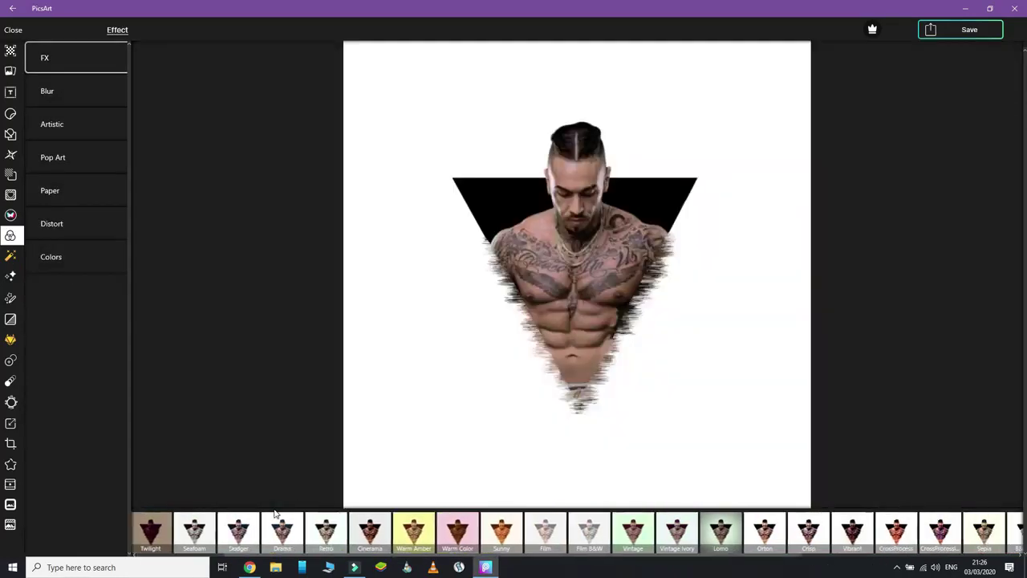
pyautogui.scroll(-3, 273, 513)
pyautogui.click(61, 157)
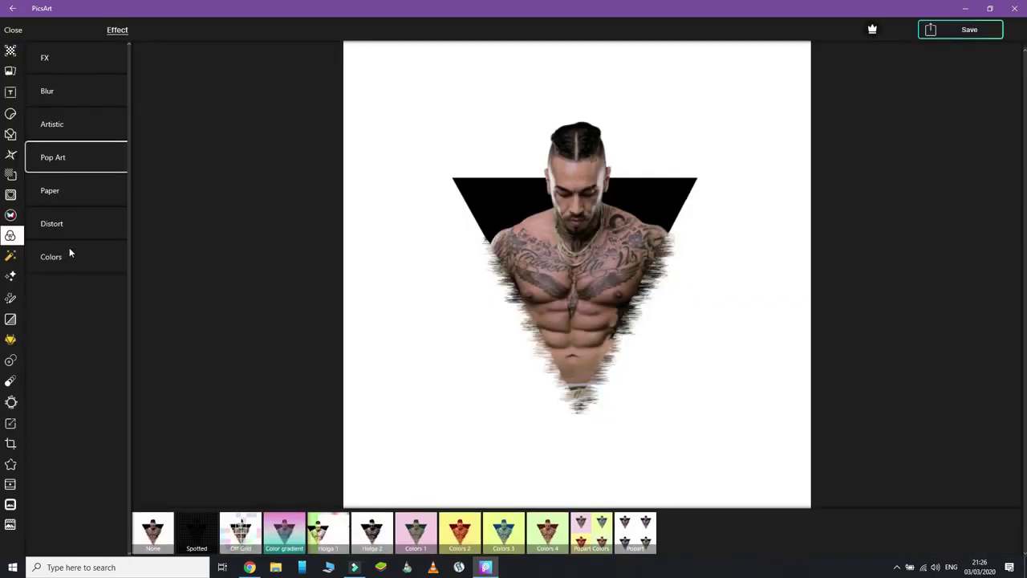
# Try the Paper effects Stenciler 8, 6, 5 and 4 on the image, then return to Stenciler 5.
pyautogui.click(64, 190)
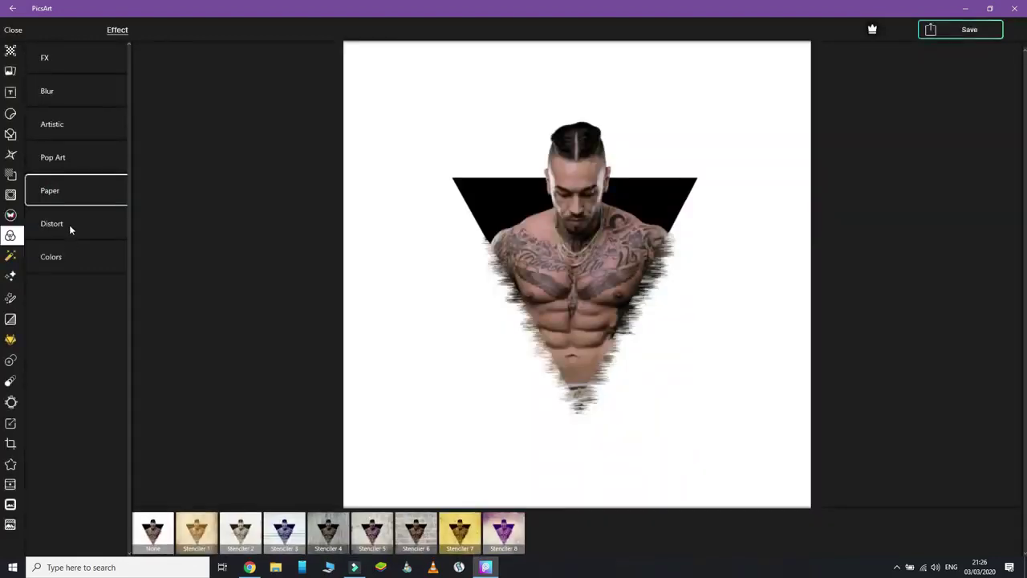
pyautogui.click(505, 532)
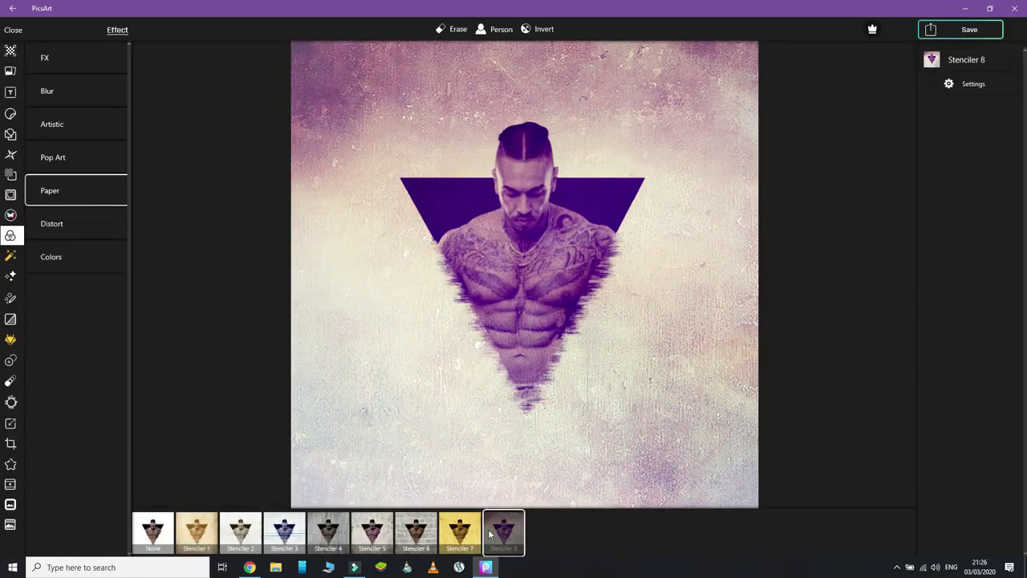
pyautogui.click(419, 531)
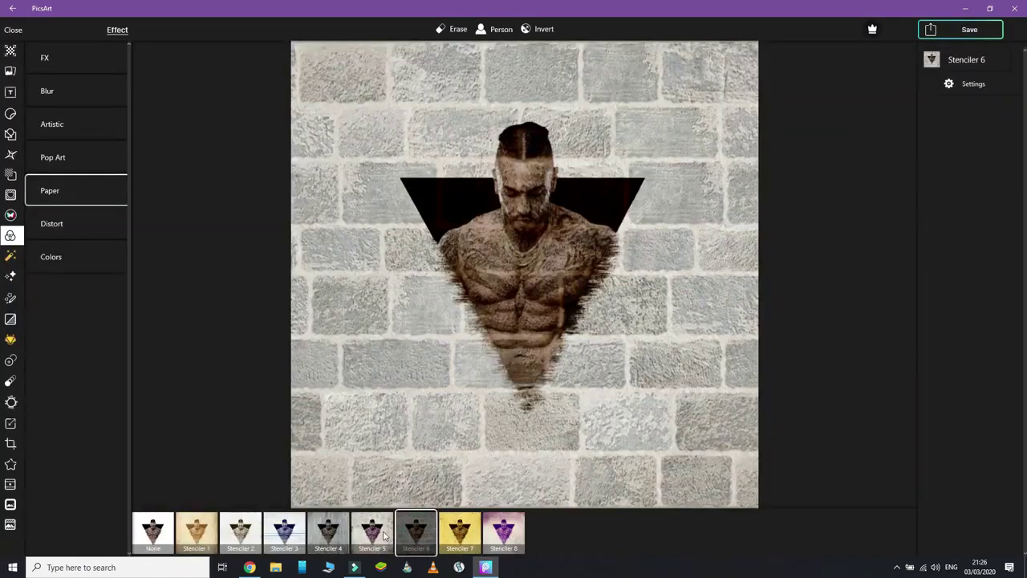
pyautogui.click(384, 534)
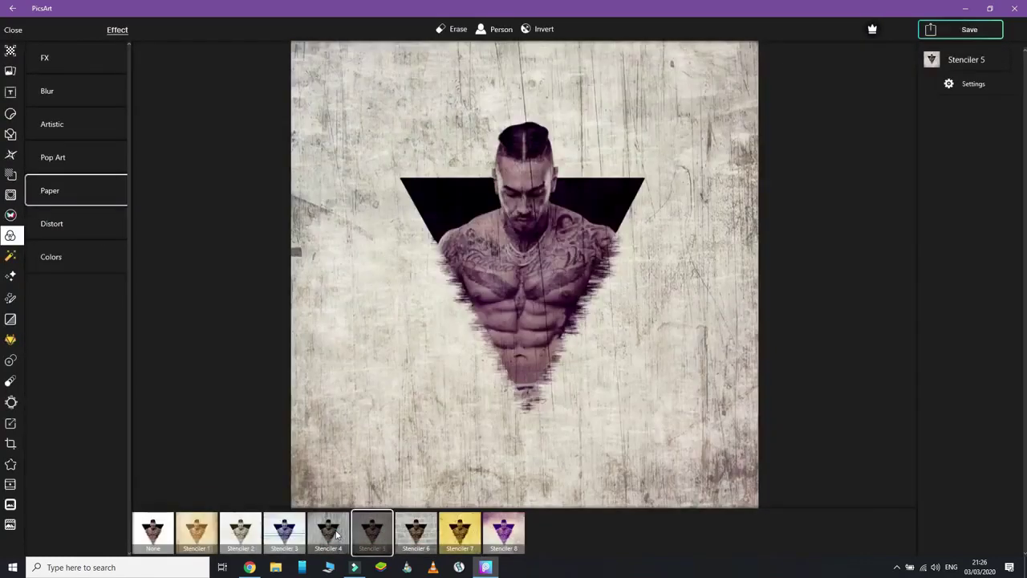
pyautogui.click(336, 533)
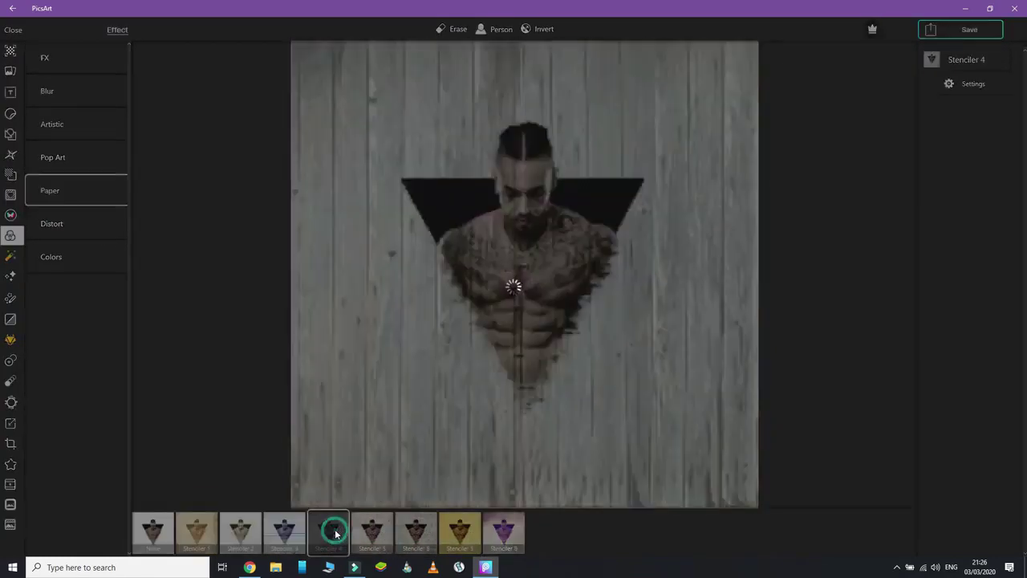
pyautogui.click(371, 526)
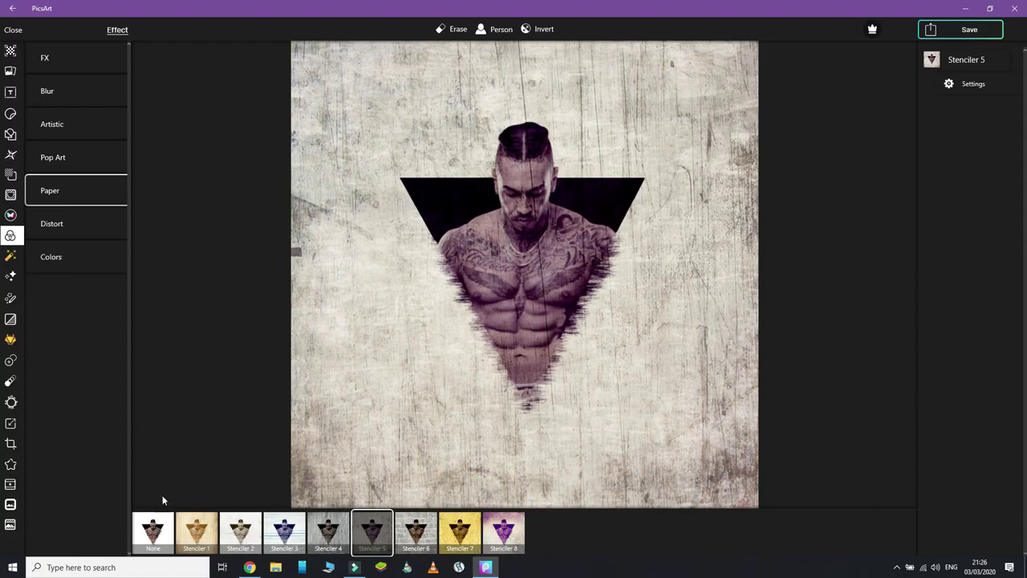
# Look over the Artistic effects, then replace the current effect with Smart Blur.
pyautogui.click(62, 128)
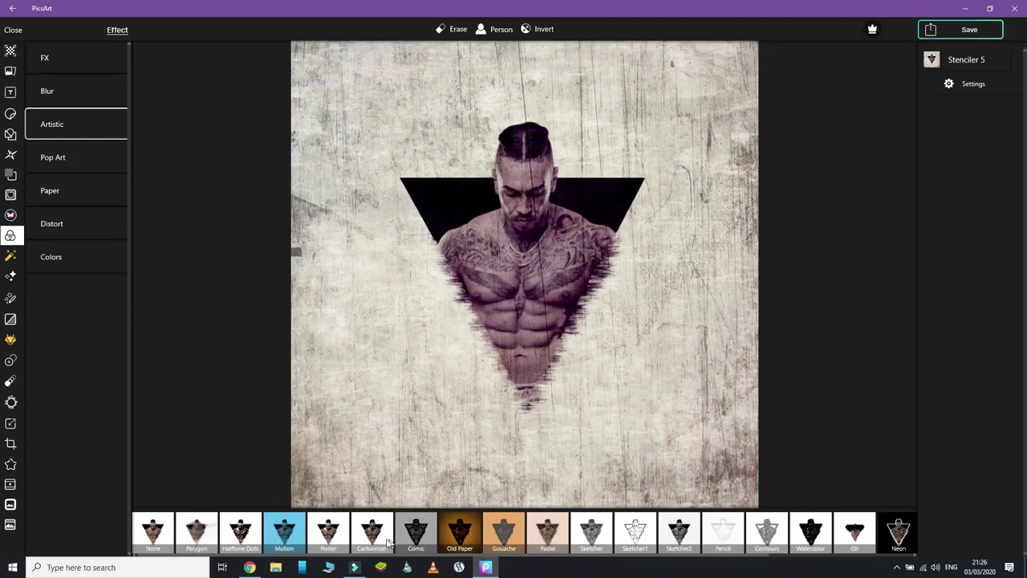
pyautogui.scroll(-2, 447, 534)
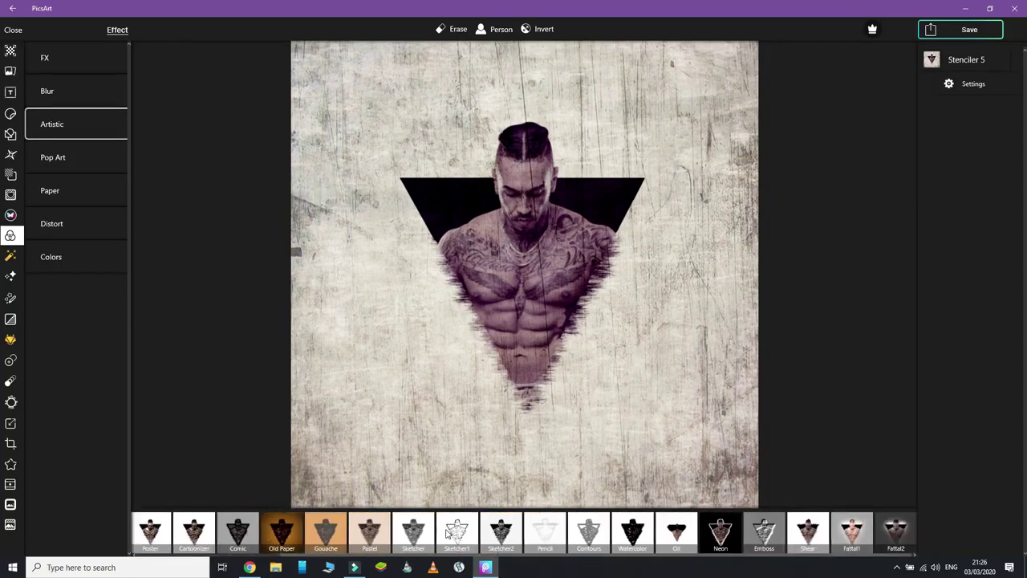
pyautogui.click(79, 92)
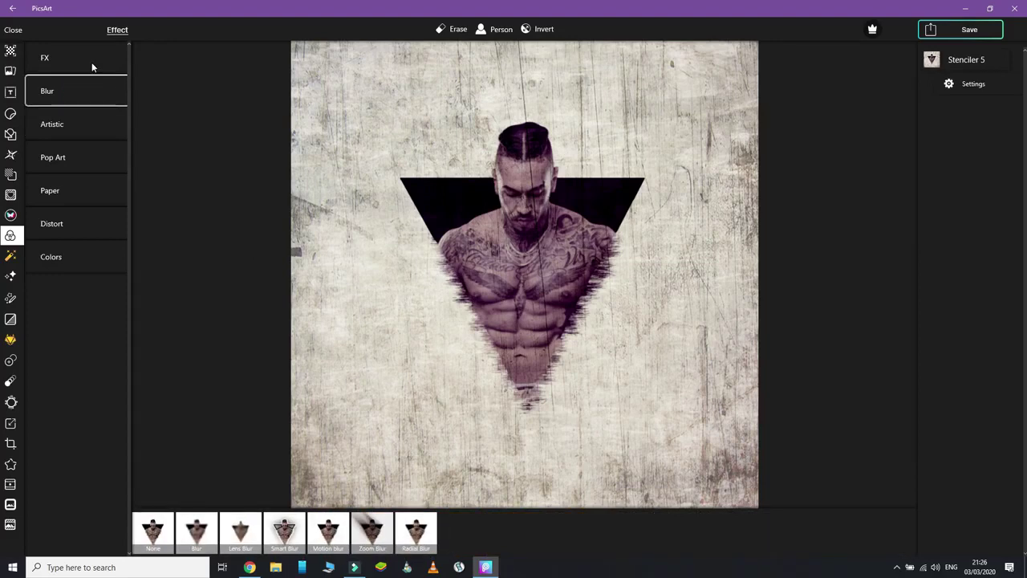
pyautogui.click(296, 536)
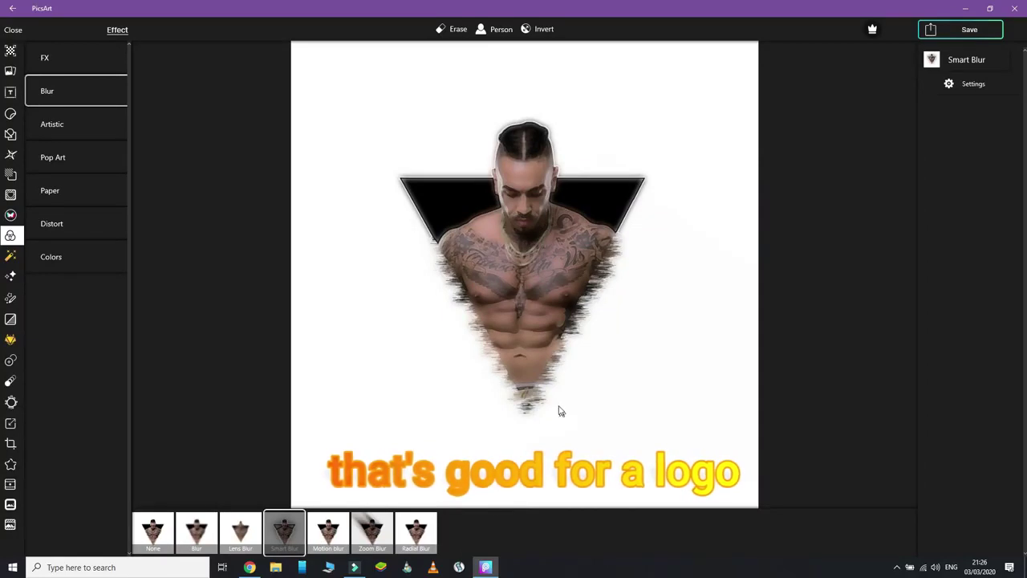
# Try high and low Max Blur amounts for Smart Blur, settle near the low end, and lower the Brightness to a similar level.
pyautogui.click(973, 84)
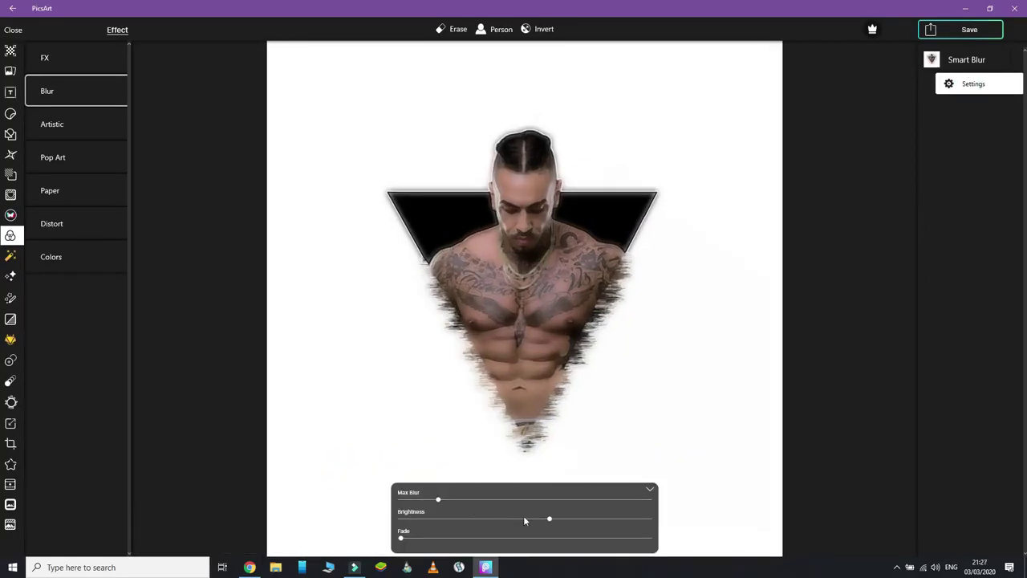
pyautogui.moveTo(438, 502); pyautogui.dragTo(531, 503)
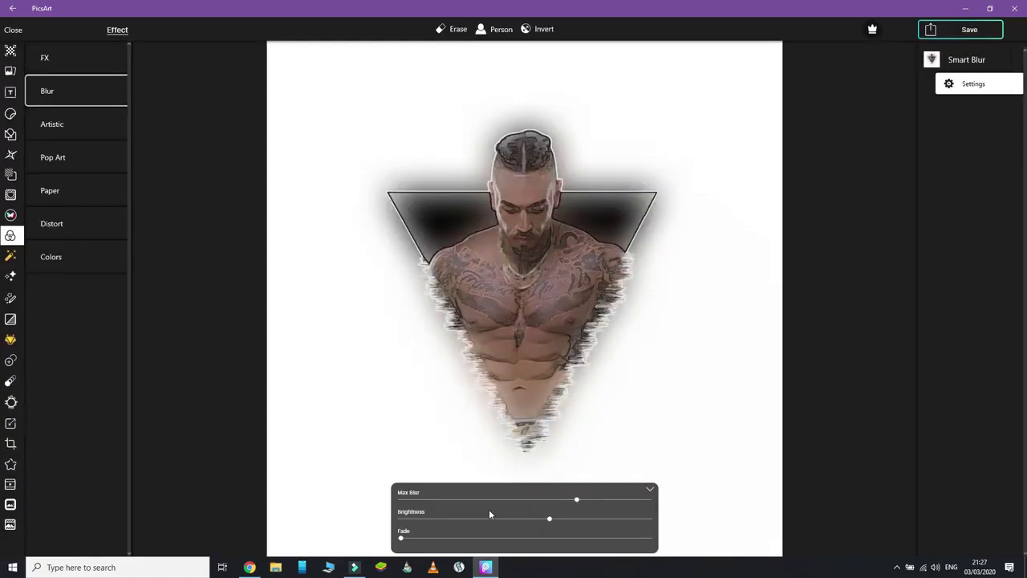
pyautogui.moveTo(489, 503); pyautogui.dragTo(423, 500)
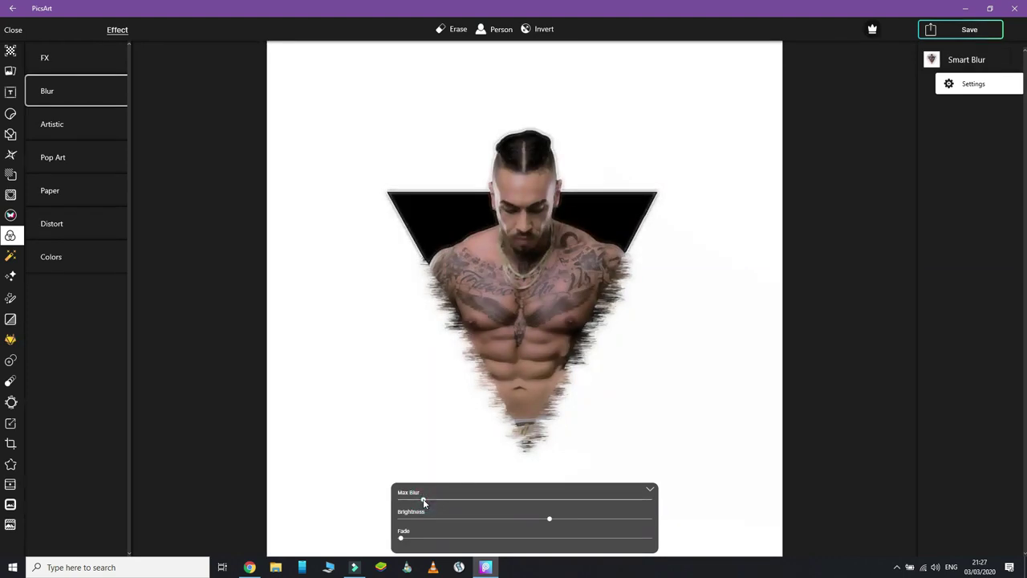
pyautogui.click(437, 502)
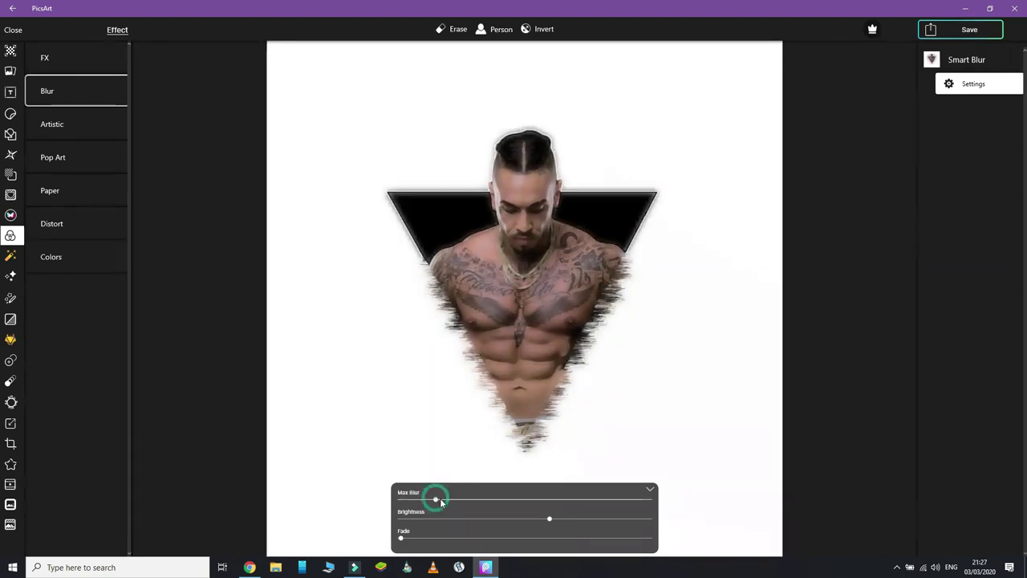
pyautogui.moveTo(437, 502)
pyautogui.mouseDown()
pyautogui.moveTo(464, 520)
pyautogui.moveTo(428, 520)
pyautogui.mouseUp()
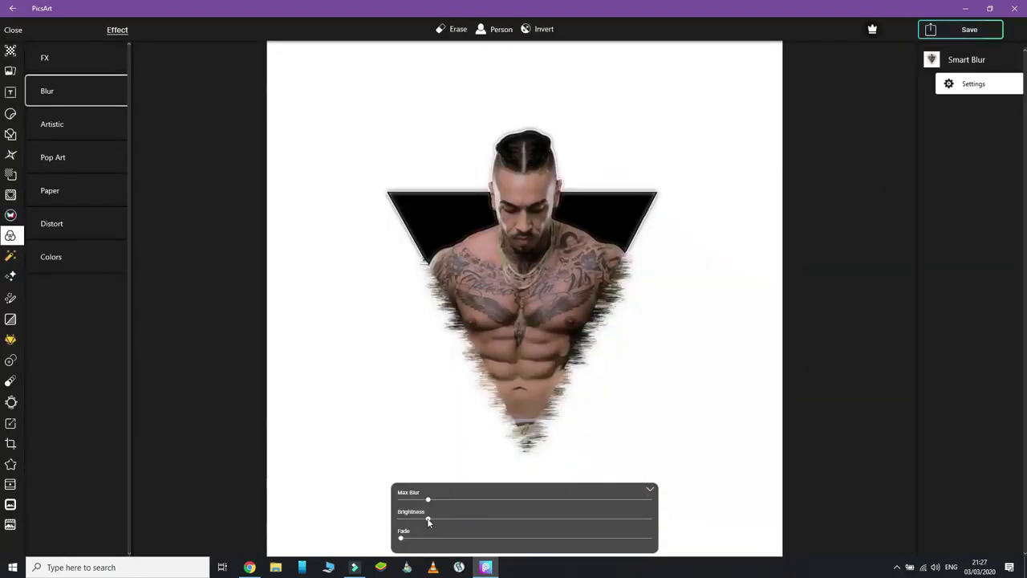
# Adjust Smart Blur's Brightness to somewhat below the midpoint and its Fade to a low amount, then collapse the settings.
pyautogui.moveTo(511, 518); pyautogui.dragTo(595, 518)
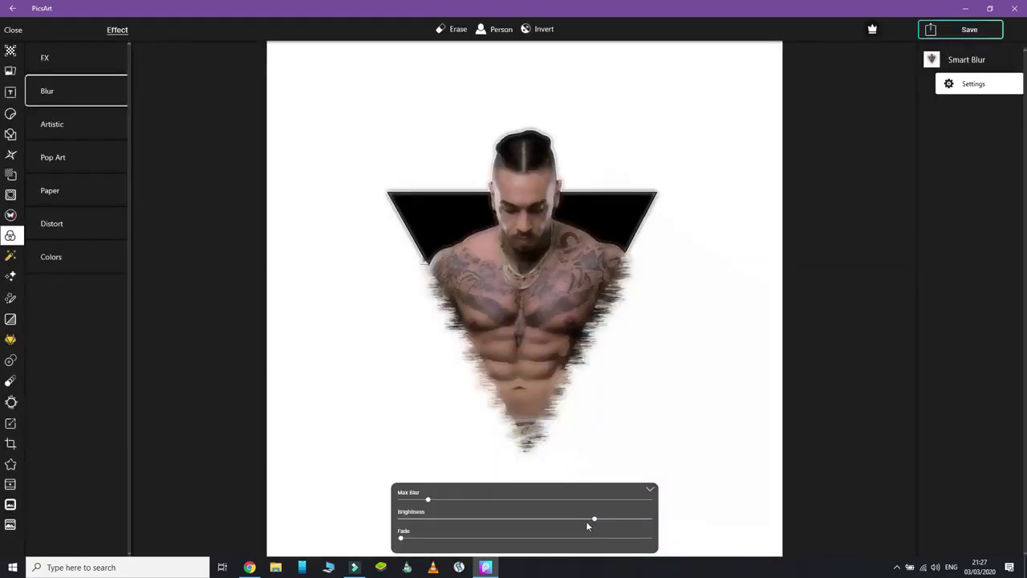
pyautogui.click(497, 519)
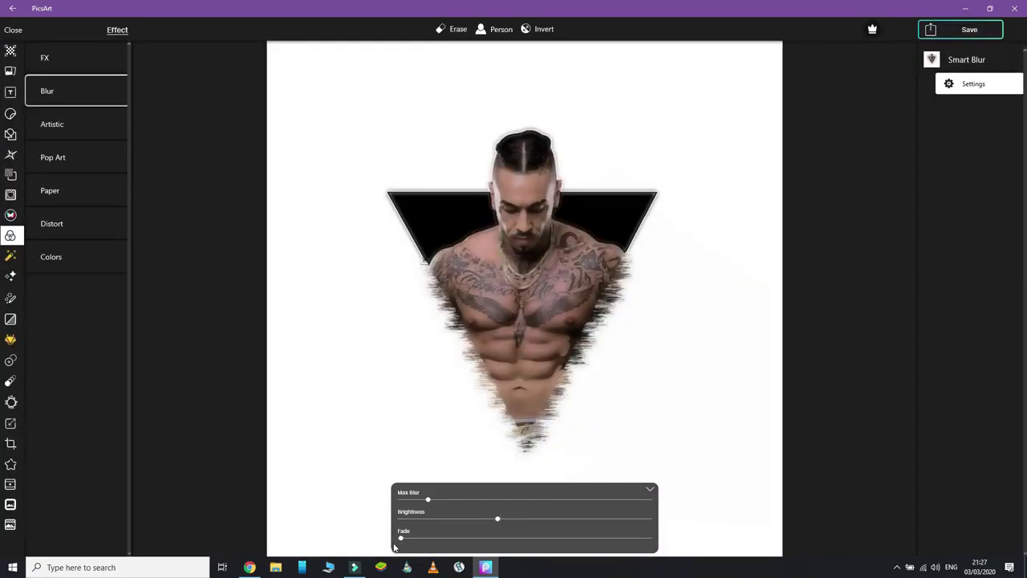
pyautogui.click(425, 539)
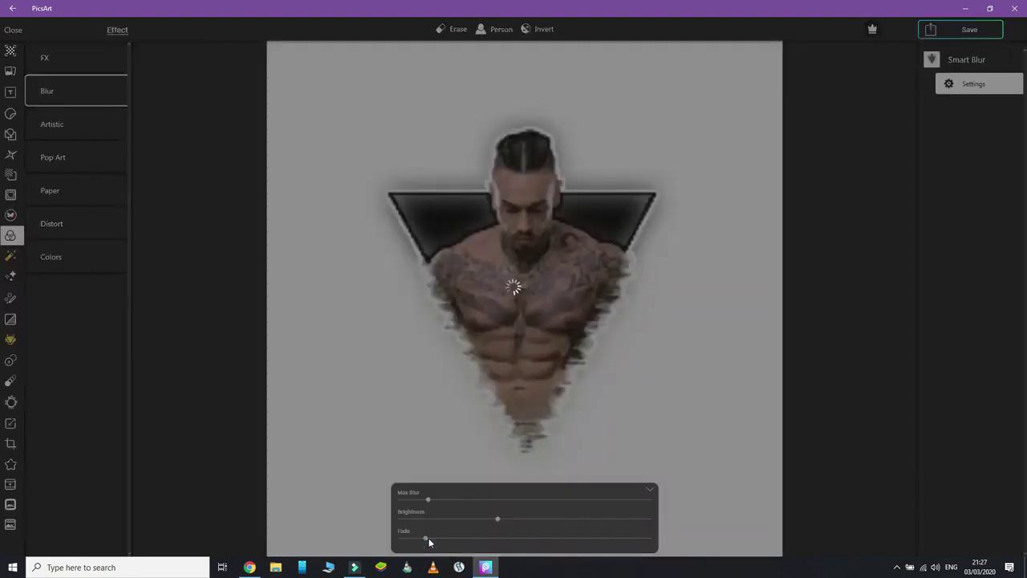
pyautogui.moveTo(453, 538); pyautogui.dragTo(489, 541)
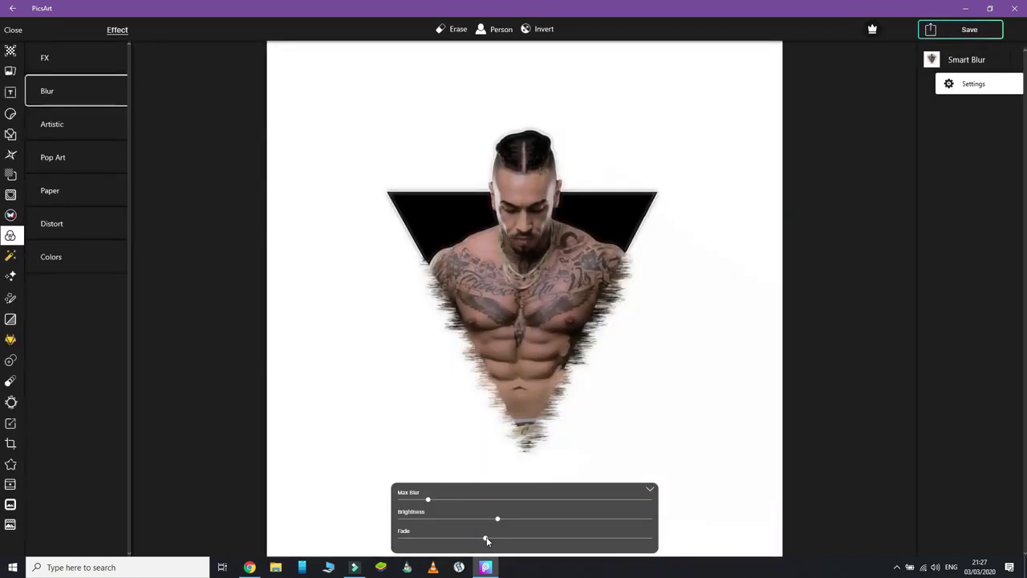
pyautogui.click(468, 539)
pyautogui.click(443, 538)
pyautogui.click(651, 490)
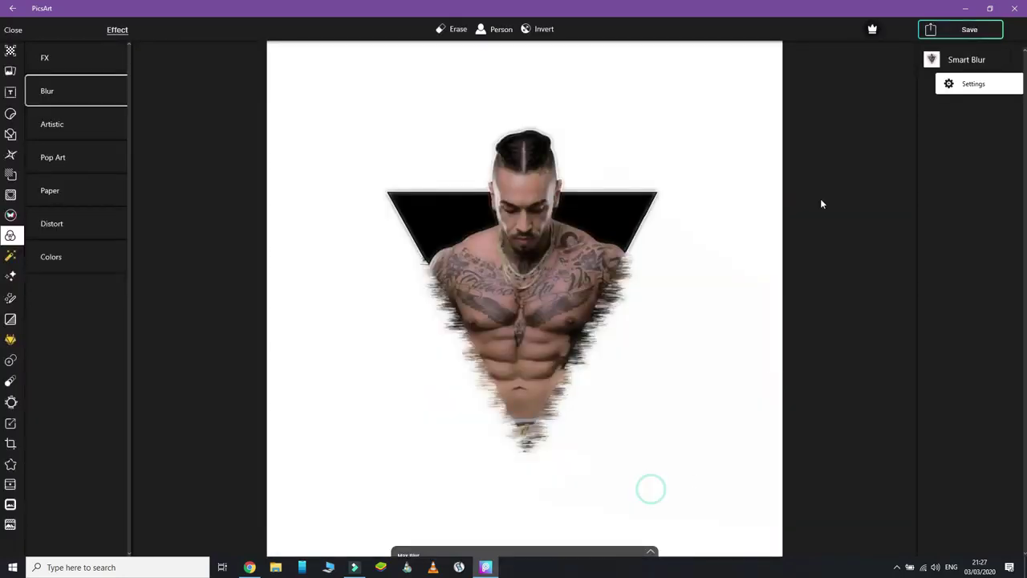
# Apply the Smart Blur effect and save the finished image to the Desktop as a PNG named alexvelea.
pyautogui.click(942, 30)
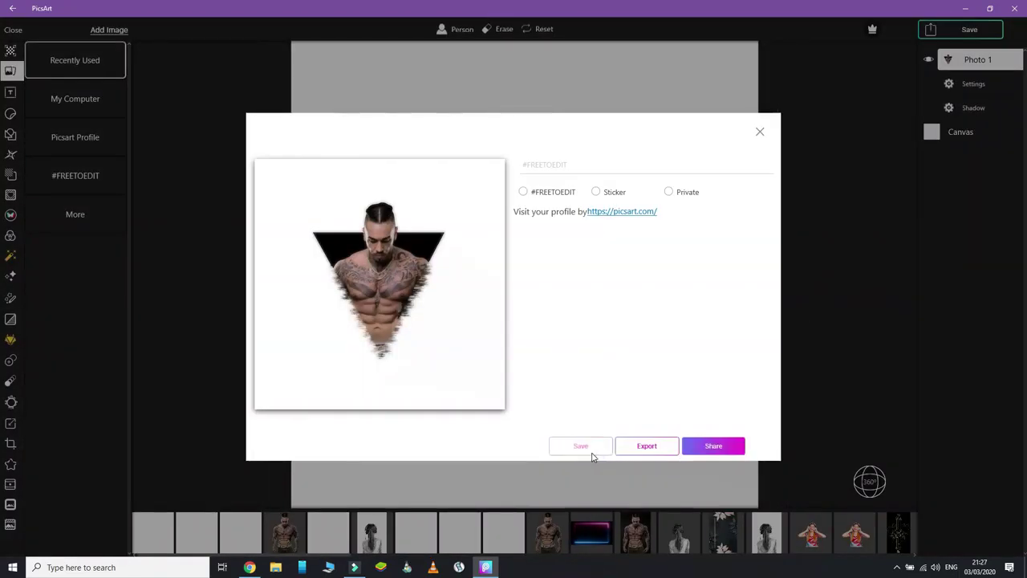
pyautogui.click(581, 446)
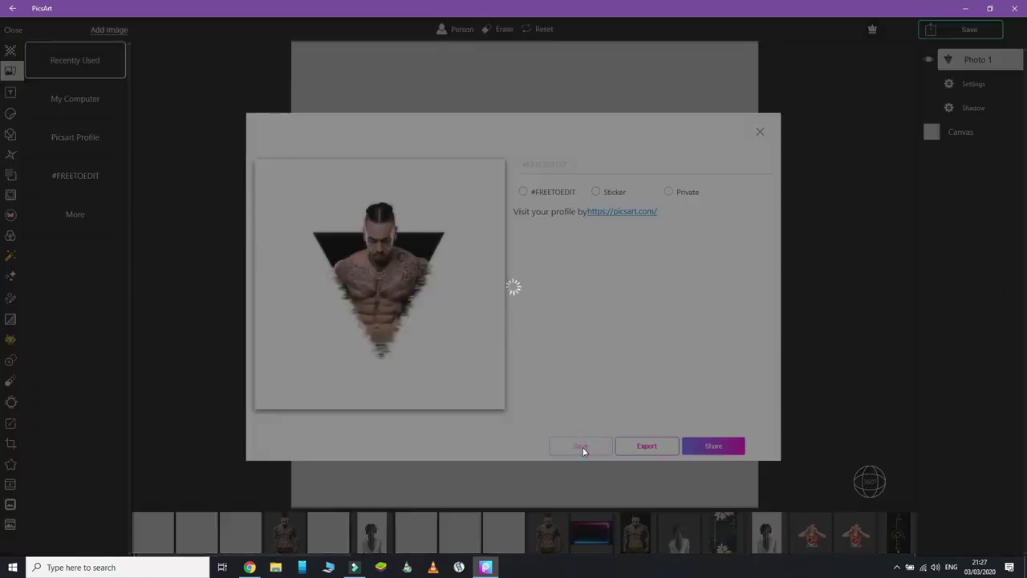
pyautogui.write('al')
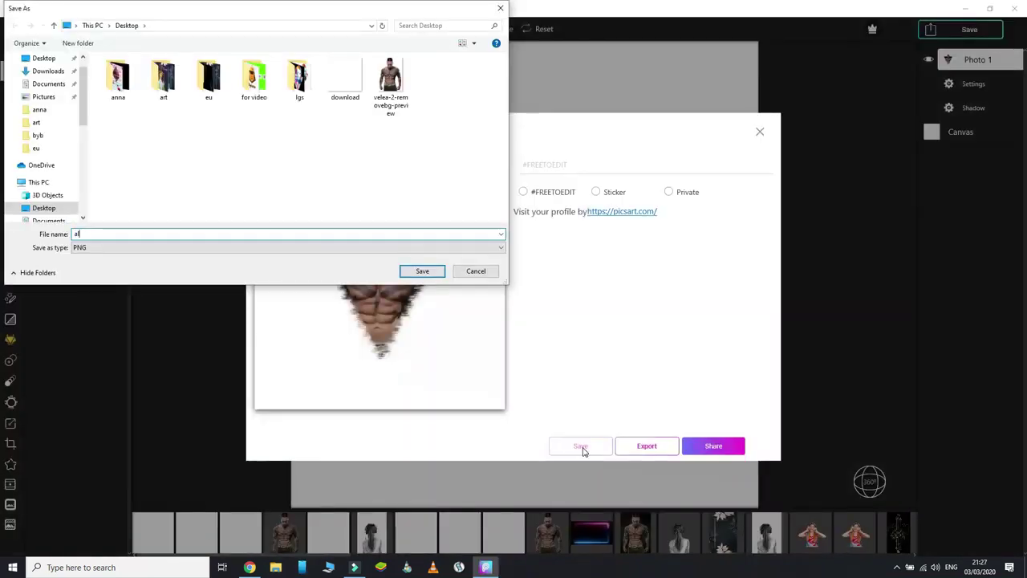
pyautogui.write('exvelea')
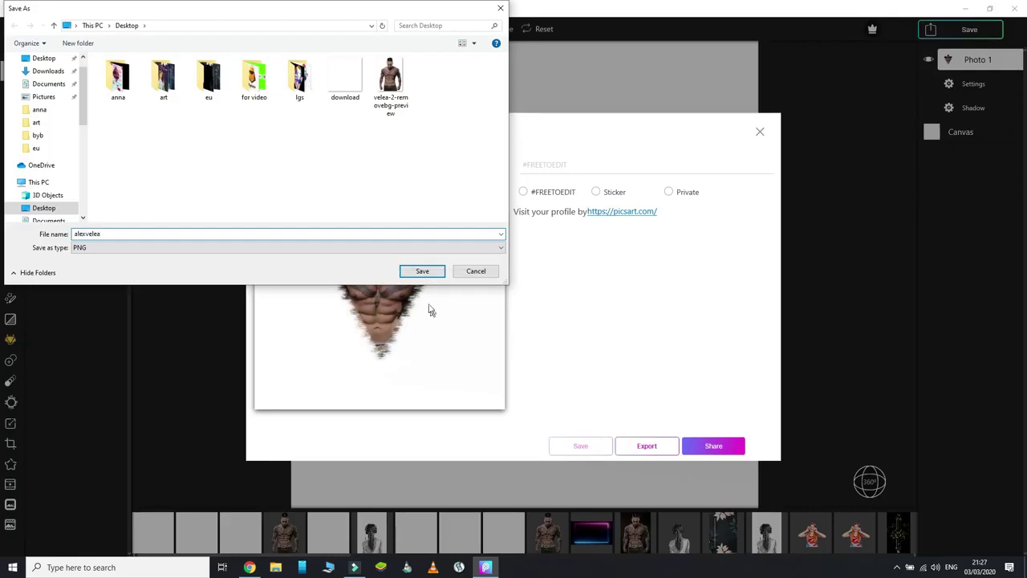
pyautogui.click(425, 271)
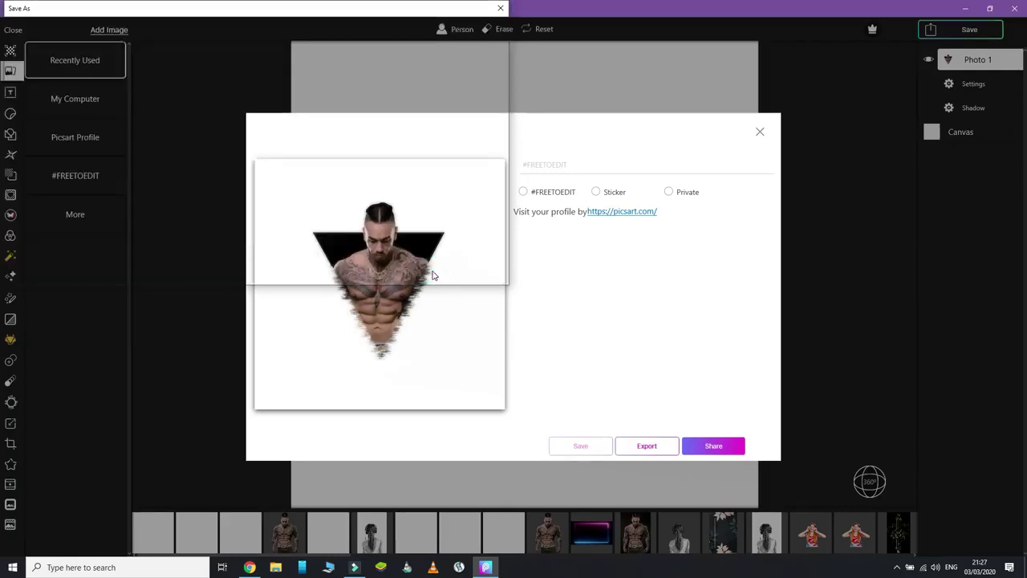
pyautogui.click(760, 131)
# Open the saved alexvelea image from the Windows desktop to view it.
pyautogui.click(965, 8)
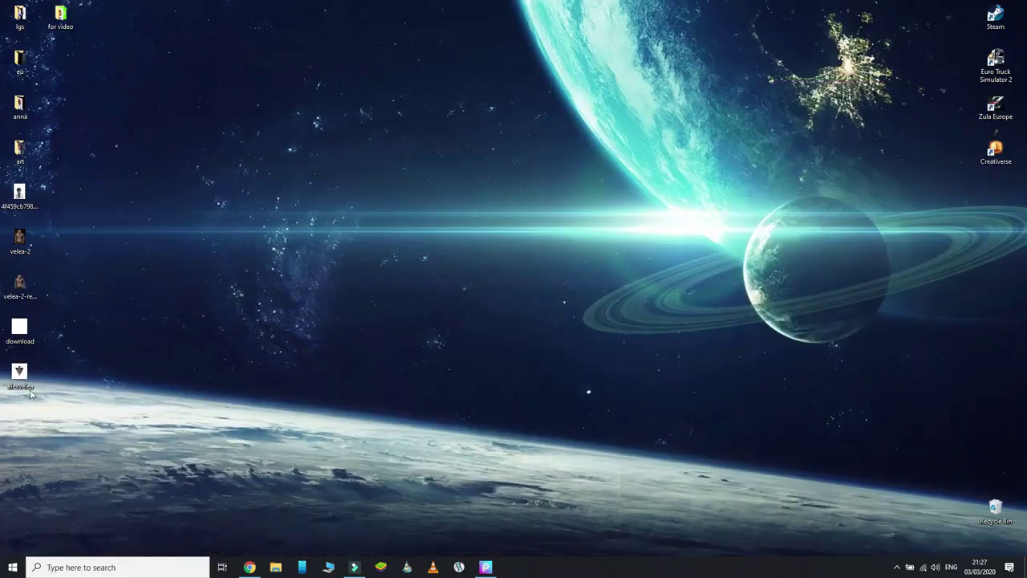
pyautogui.doubleClick(20, 376)
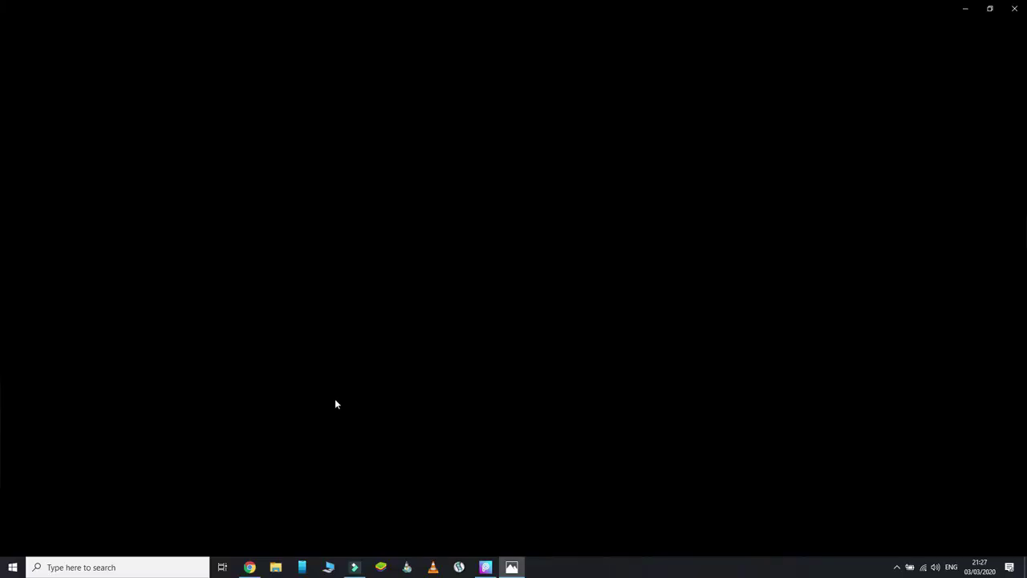